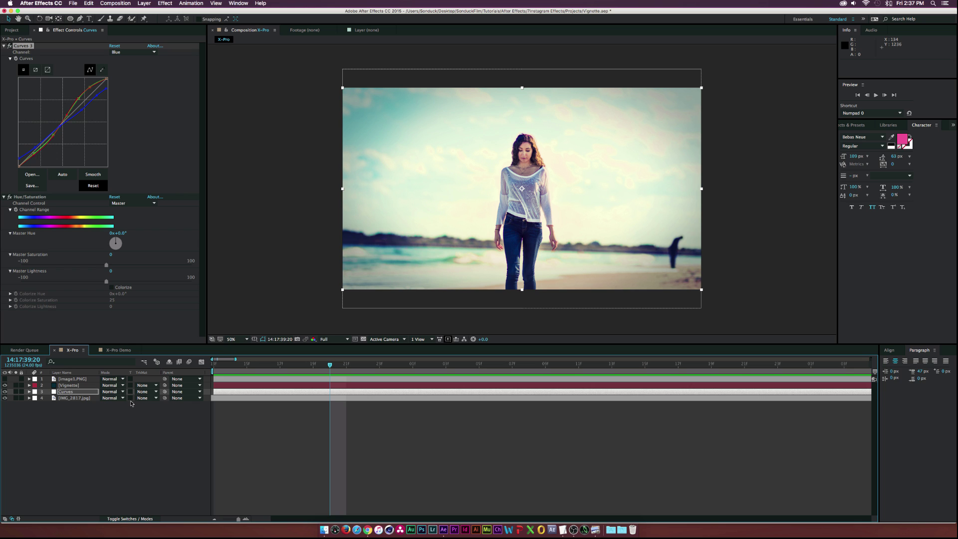
Make the image1.PNG layer visible so the Instagram X-Pro II screenshot overlays the beach photo.
click(5, 379)
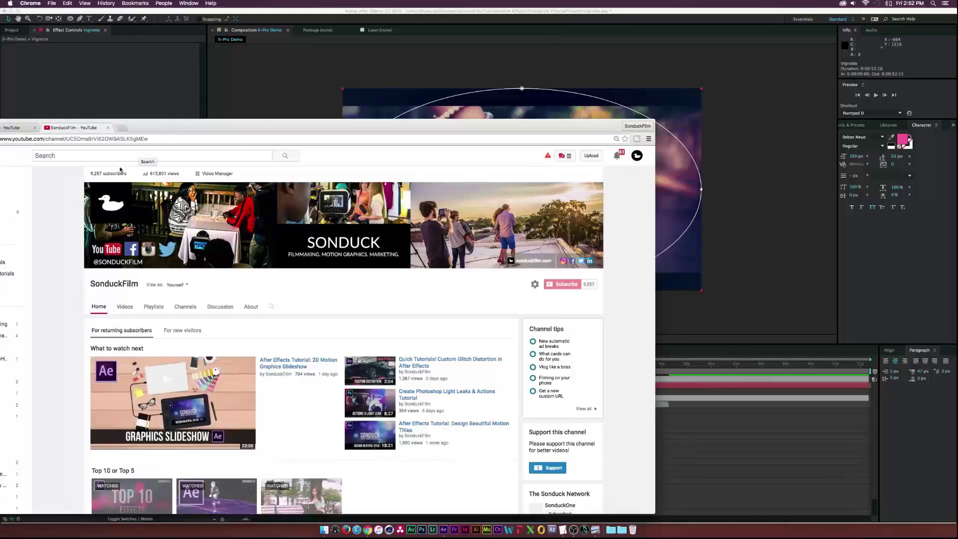
drag(168, 123, 188, 121)
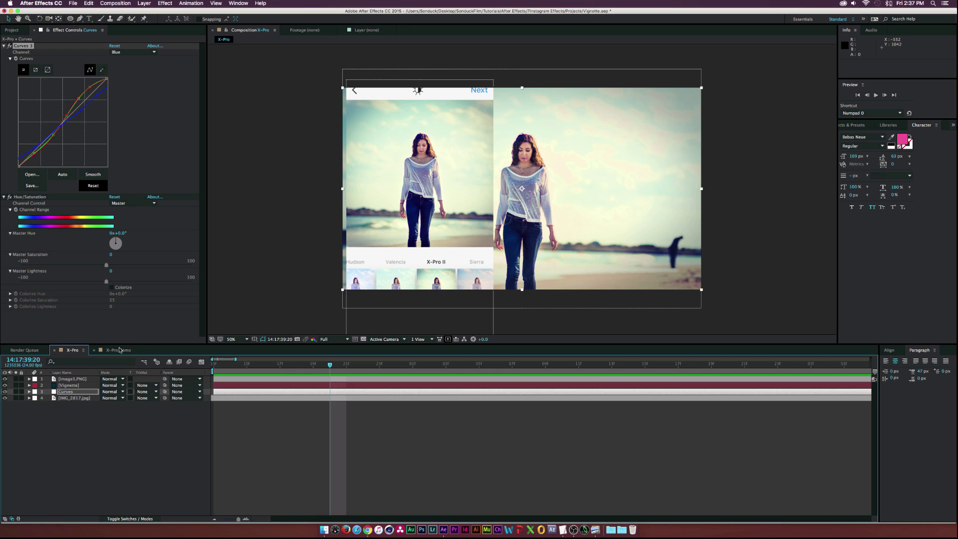
Switch to the X-Pro Demo composition and hide its Image1.PNG screenshot layer.
click(120, 350)
click(405, 162)
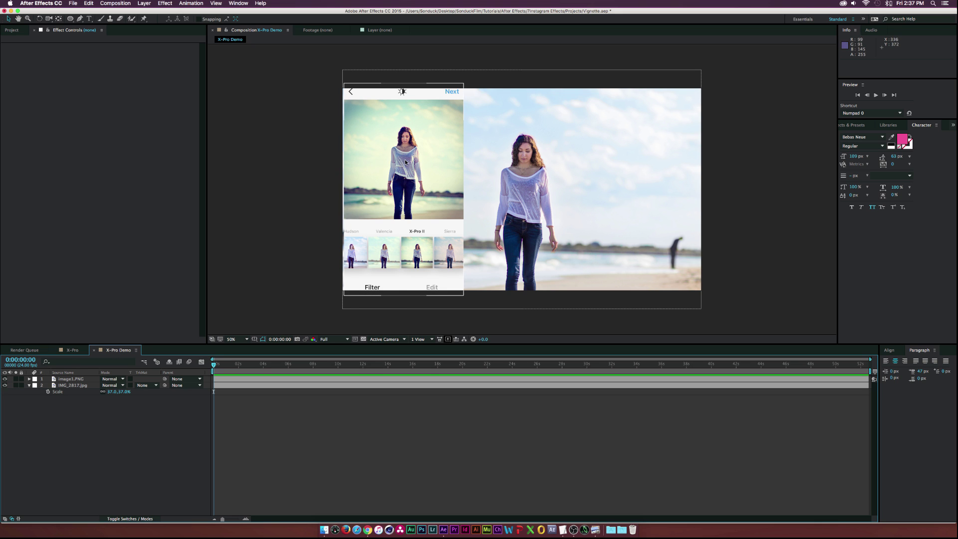
click(516, 149)
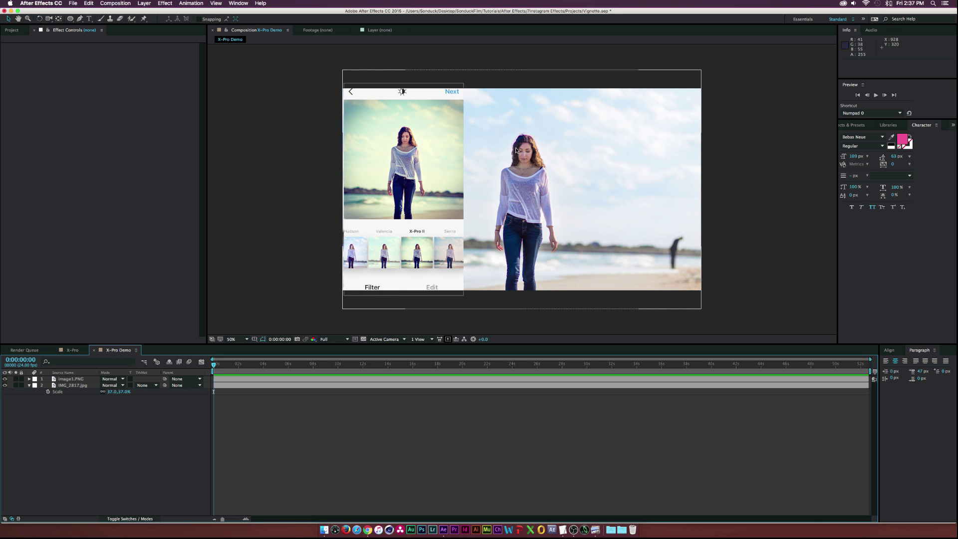
key(super+alt+shift+v)
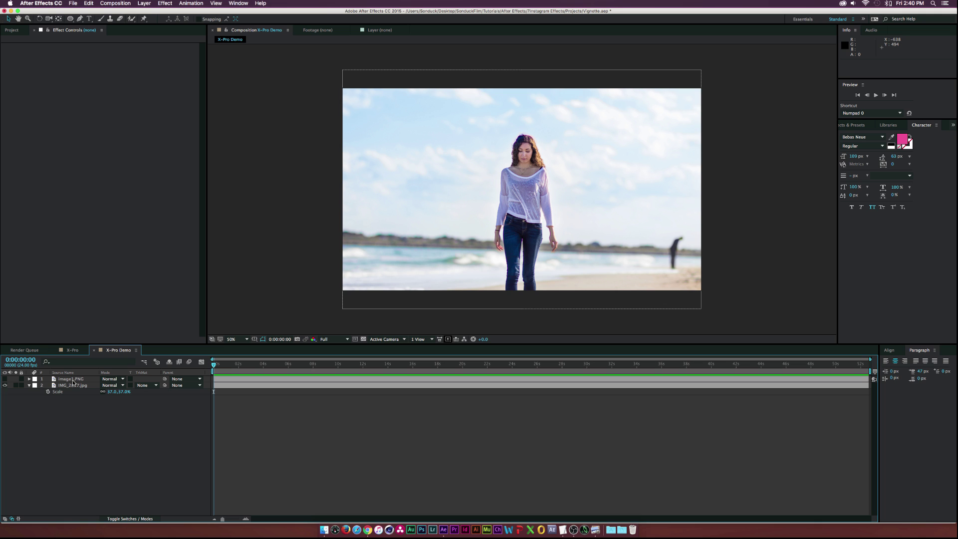
Create a new adjustment layer and apply the Curves effect to it.
click(143, 3)
mouse_move(150, 12)
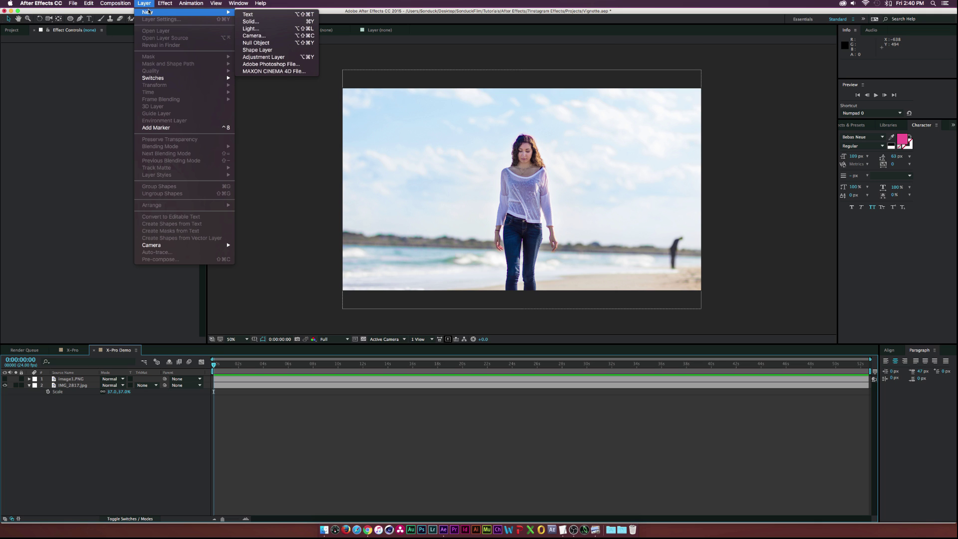
click(265, 57)
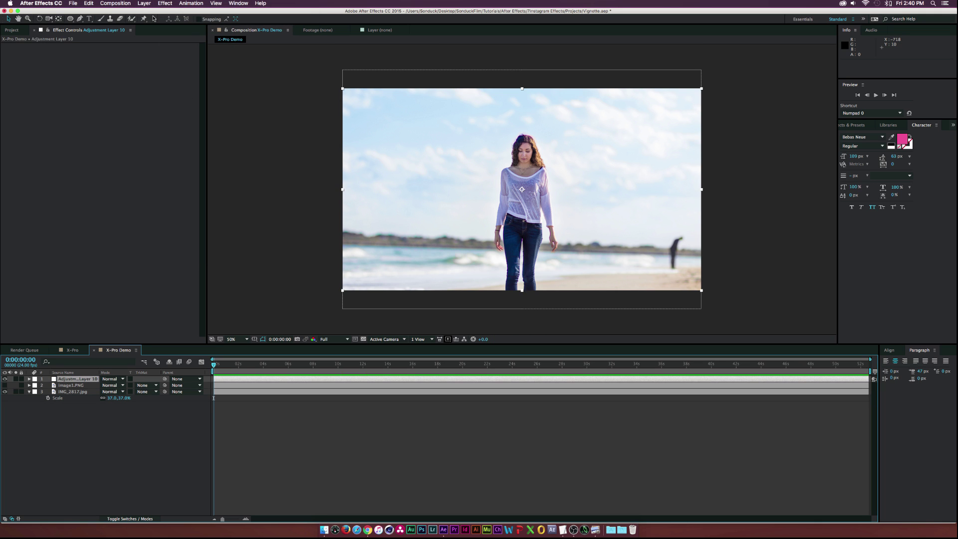
click(166, 3)
mouse_move(200, 73)
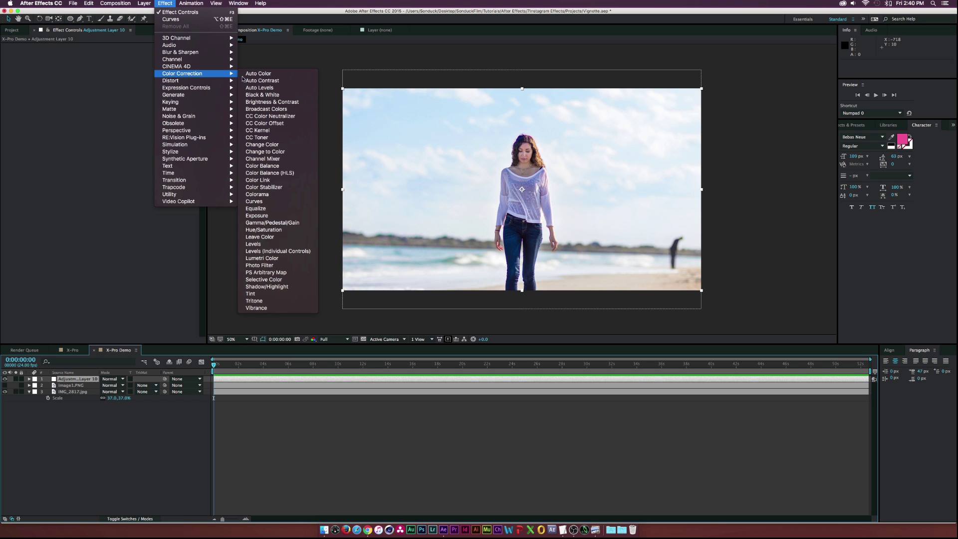
click(254, 201)
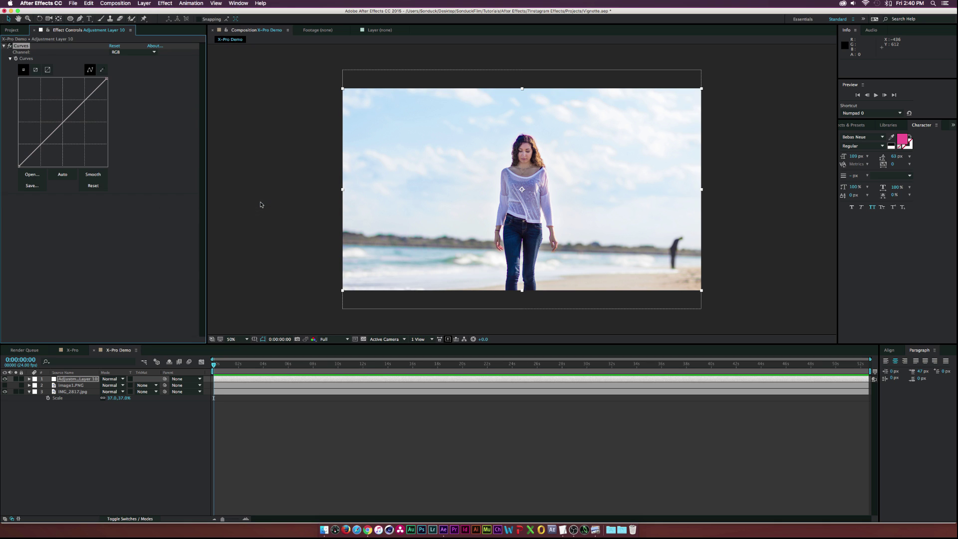
Shape the Curves Red channel into a gentle S-curve, lowering its shadows.
click(134, 52)
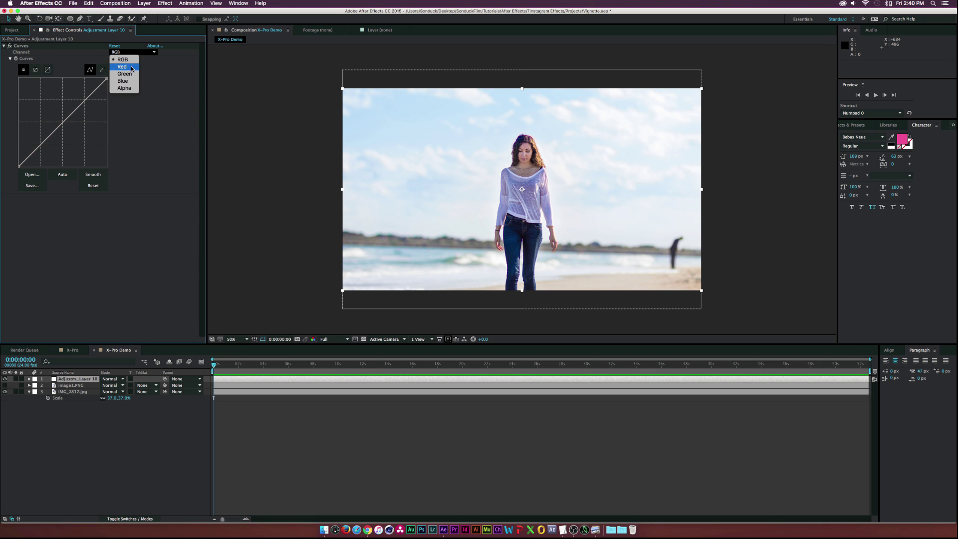
click(133, 66)
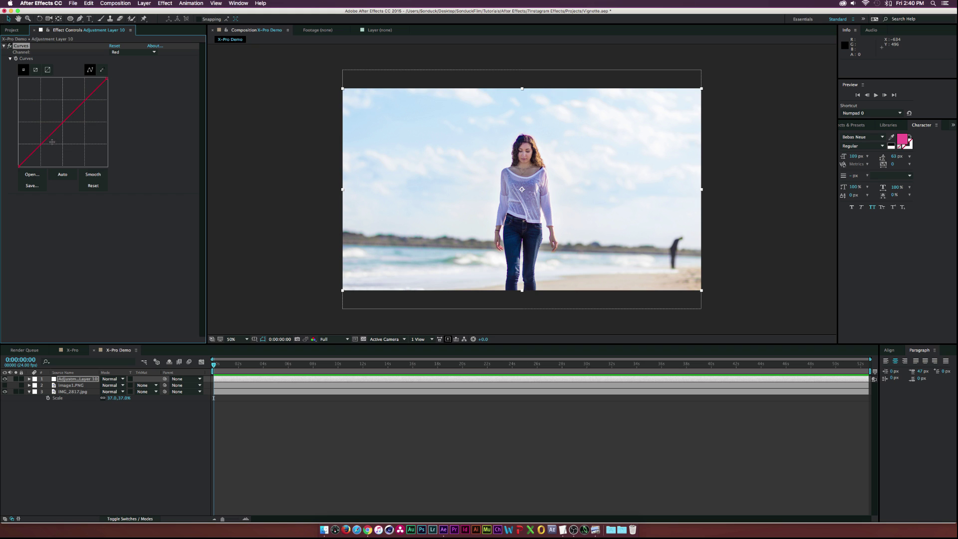
drag(41, 146, 42, 146)
click(91, 97)
key(Up)
drag(90, 96, 76, 101)
key(Down)
drag(67, 116, 35, 158)
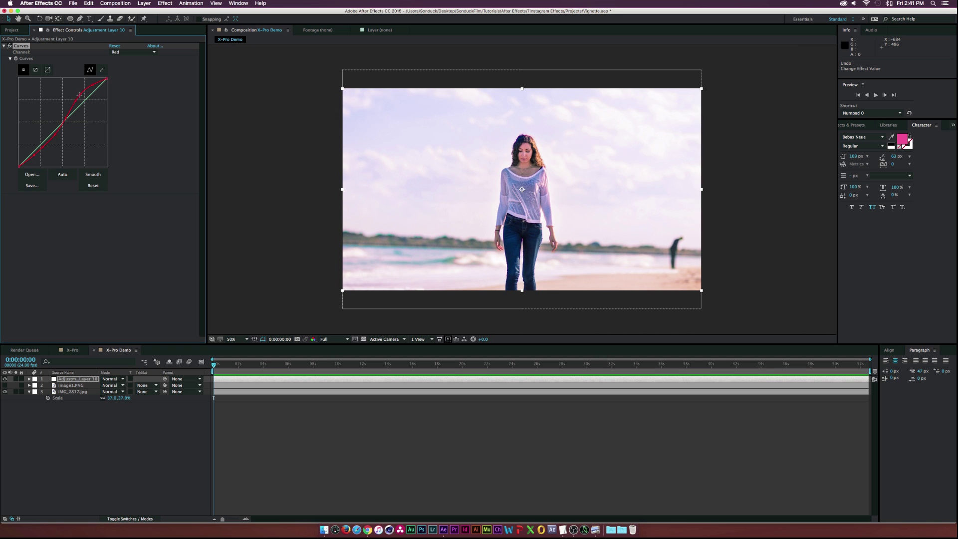
Bend the Curves Green channel, brightening the upper greens and pulling the shadows below the diagonal.
click(130, 52)
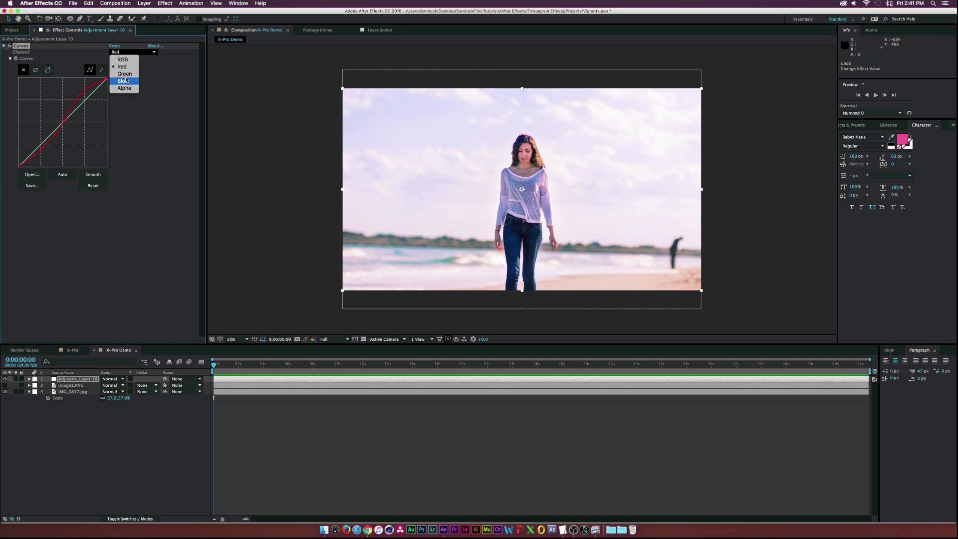
click(121, 74)
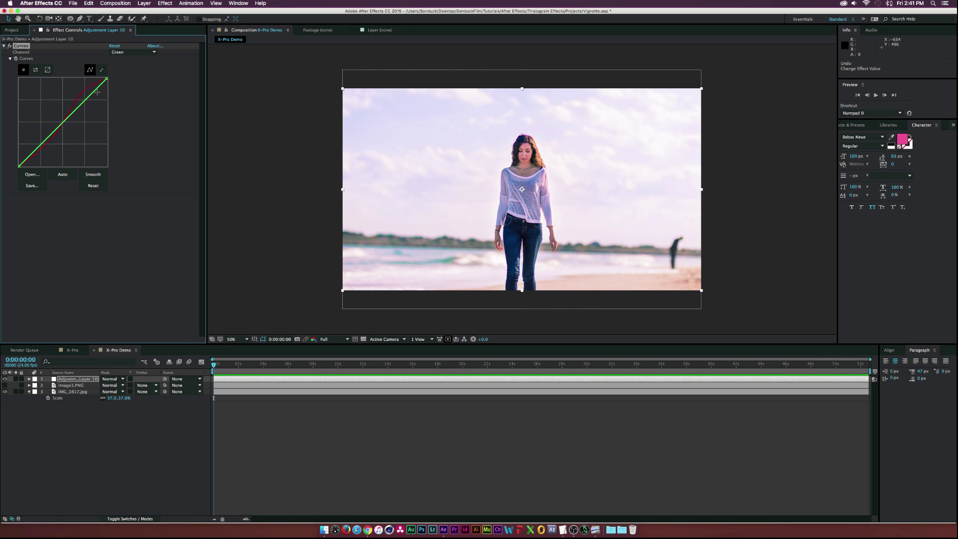
drag(94, 91, 42, 147)
click(78, 95)
click(64, 119)
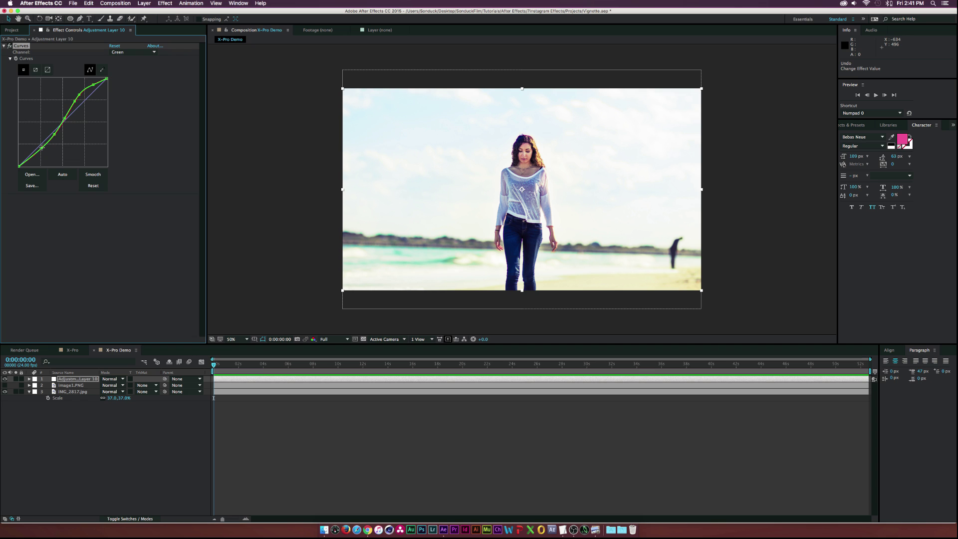
In the Blue channel, lift the black point, lower the white point and bend the upper curve, then toggle Curves off to compare.
click(131, 52)
click(124, 81)
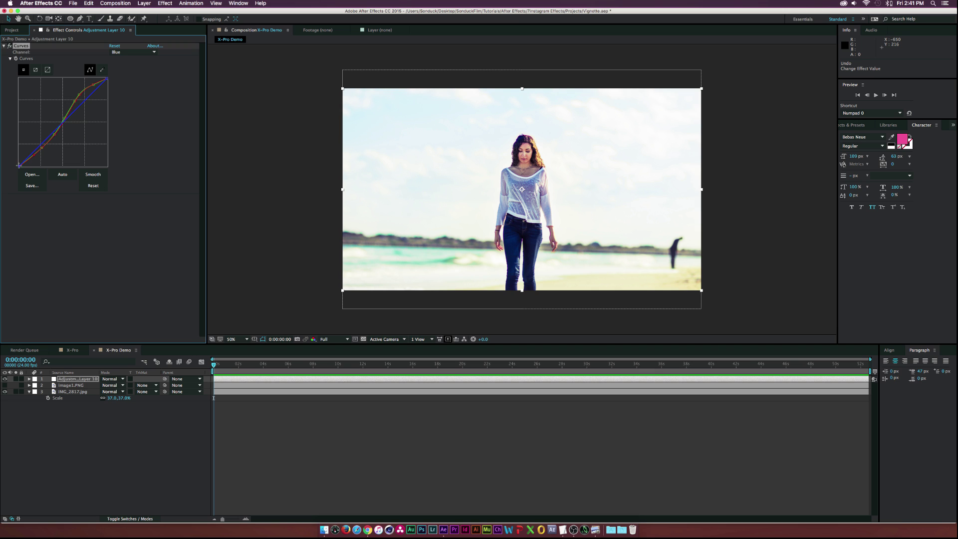
drag(19, 164, 19, 159)
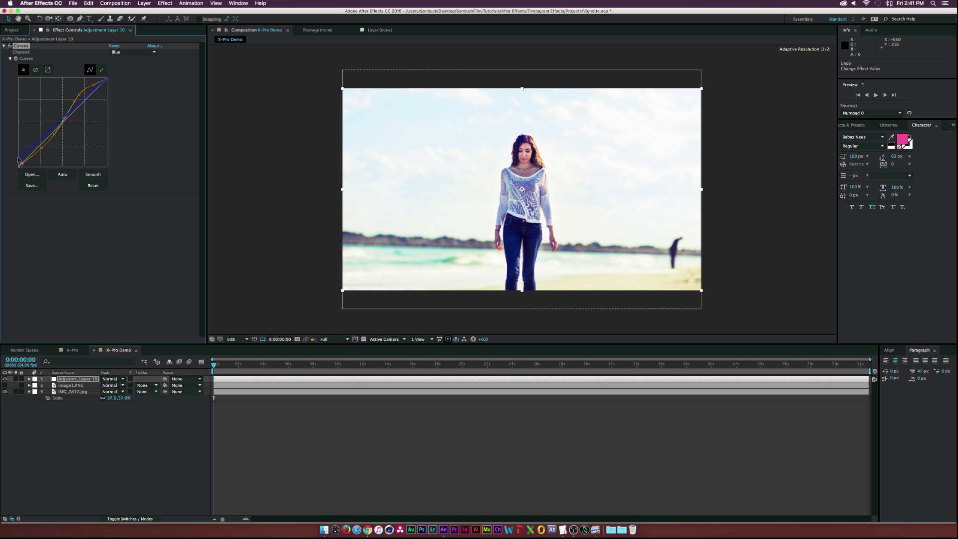
drag(107, 79, 108, 86)
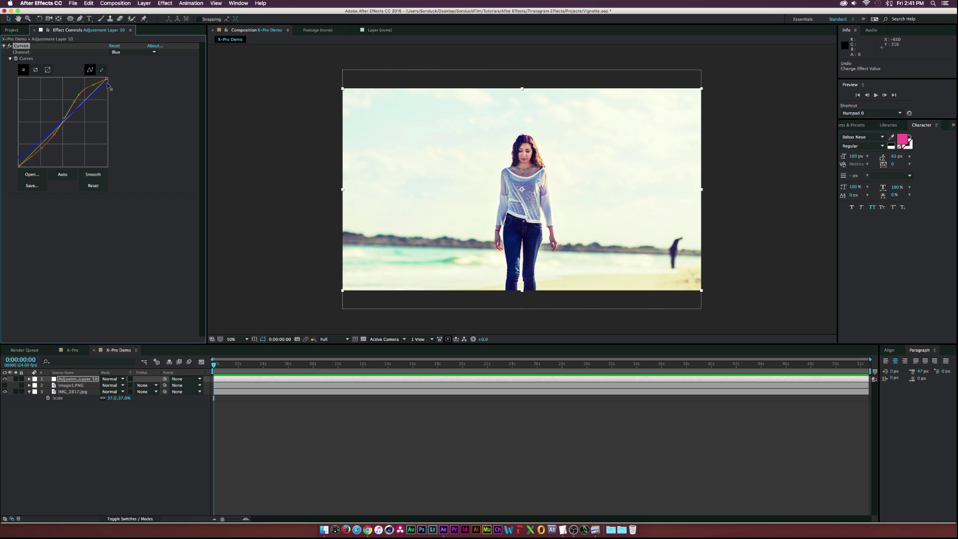
drag(105, 84, 99, 93)
click(9, 46)
Re-enable Curves, show Image1.PNG and move it above Adjustment Layer 10.
click(9, 46)
click(5, 385)
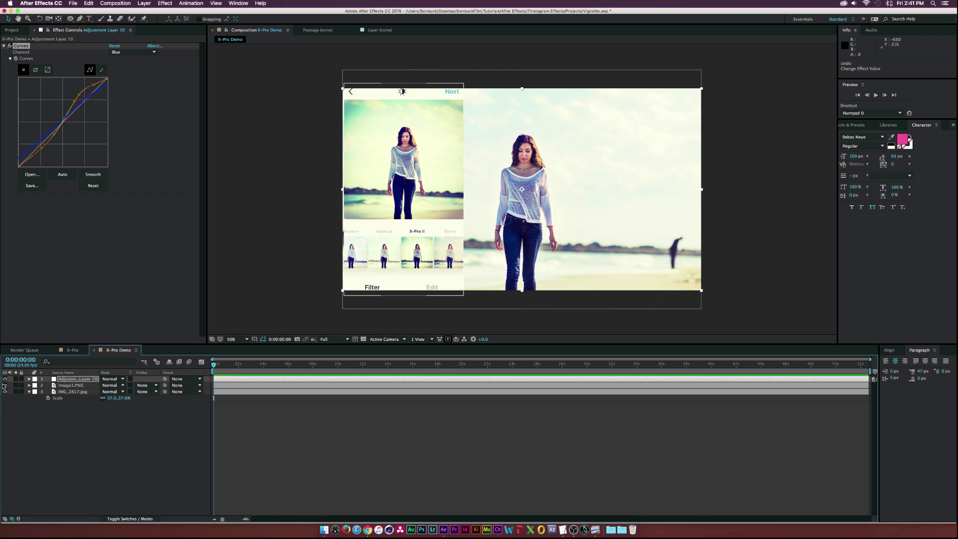
drag(67, 385, 58, 378)
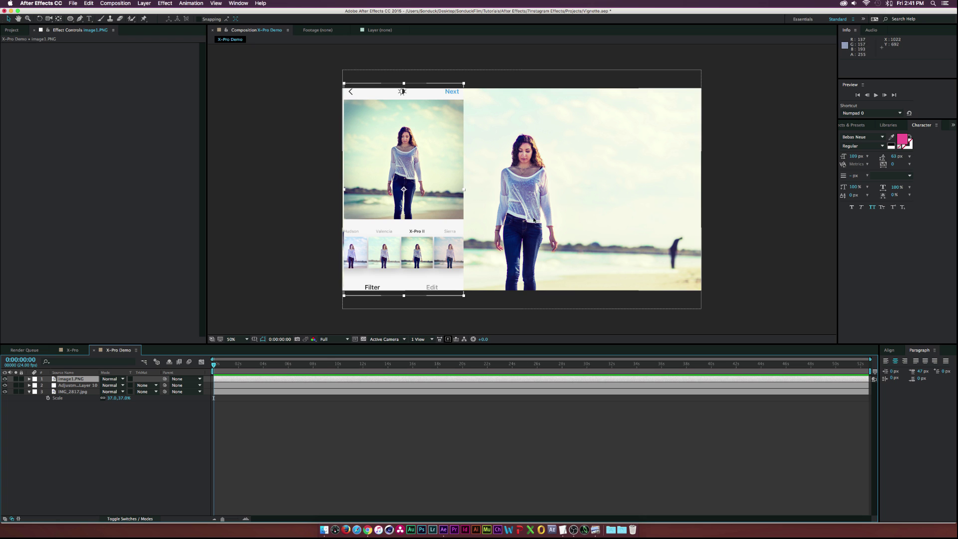
click(72, 386)
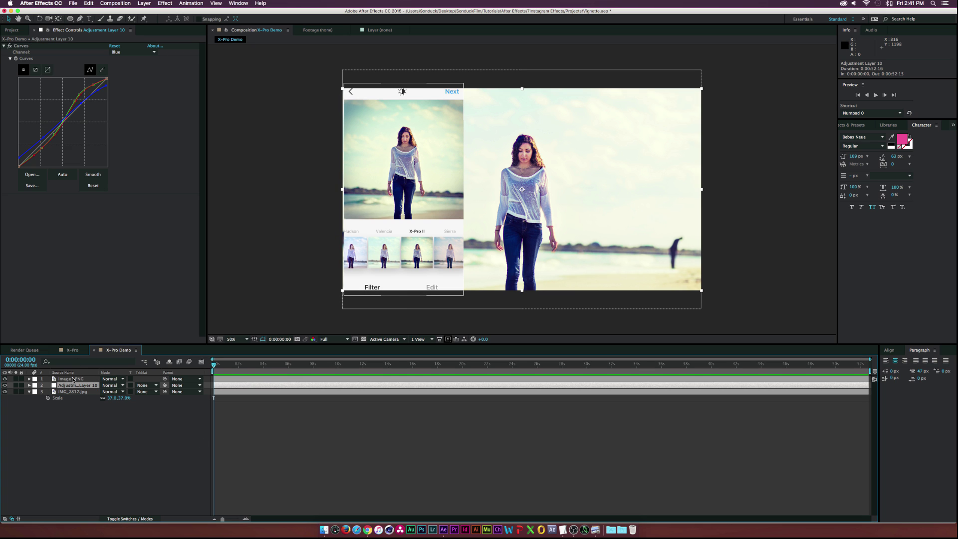
click(101, 439)
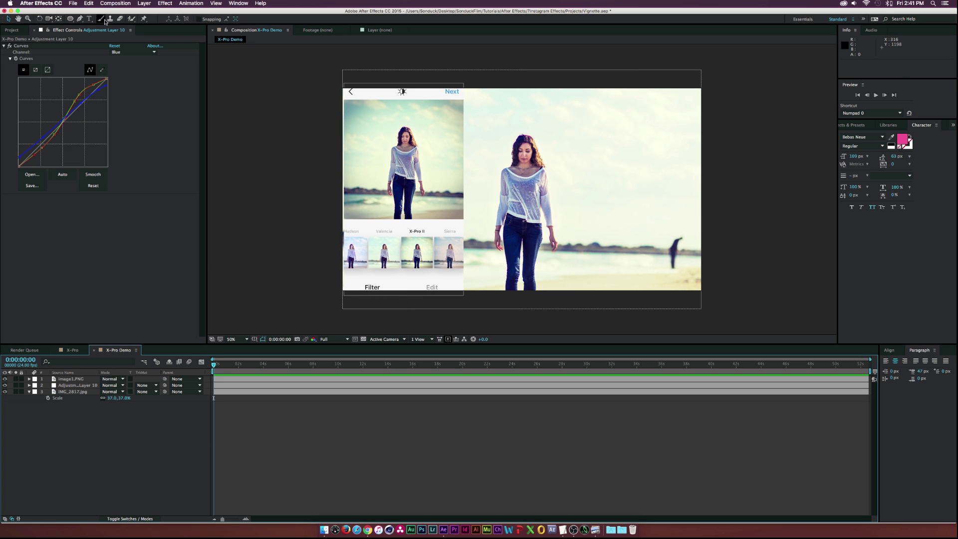
Create a full-frame dark blue (042137) solid named Vignette.
click(145, 3)
mouse_move(155, 11)
click(250, 22)
text(Vignette)
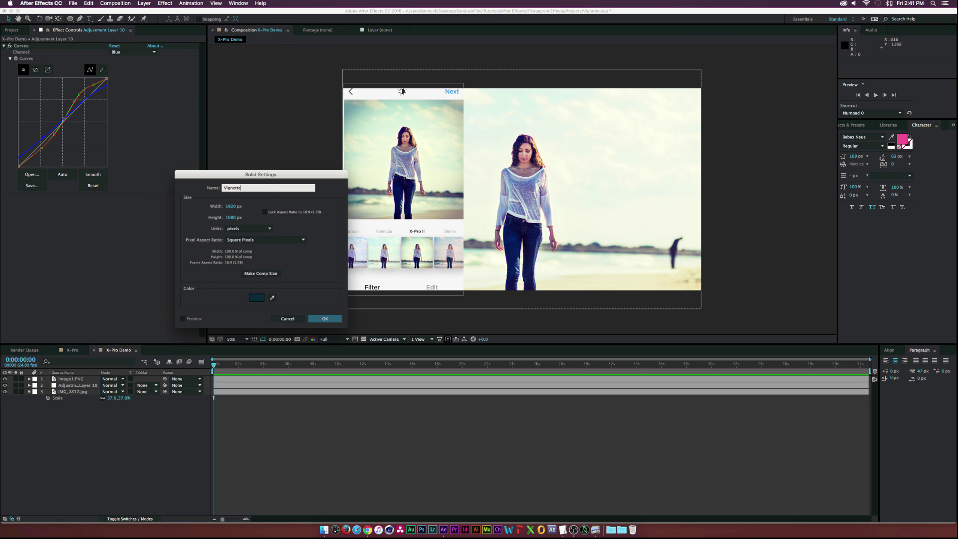
click(256, 298)
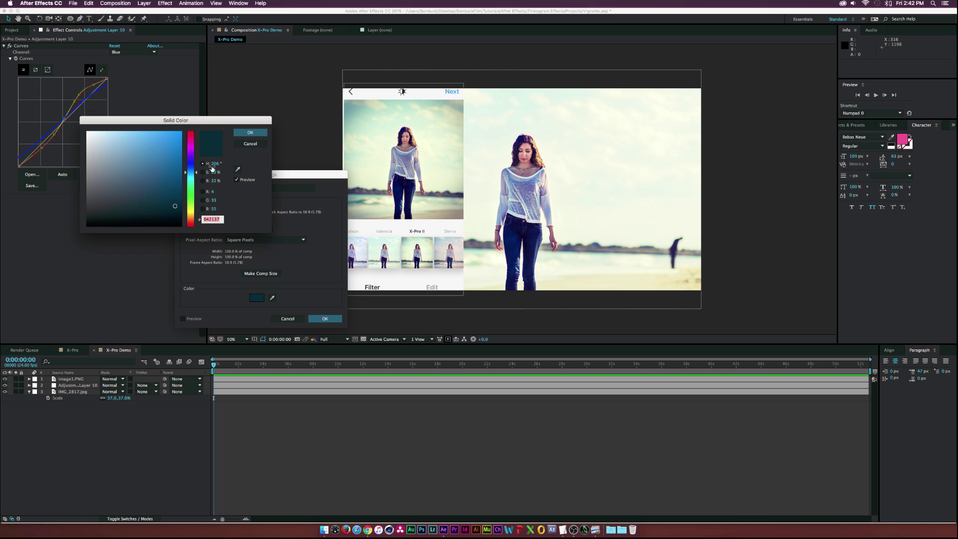
click(256, 133)
click(323, 318)
drag(71, 19, 100, 38)
Add a full-layer ellipse mask to Vignette, set it to Subtract, with 300 px feather.
double_click(70, 20)
key(v)
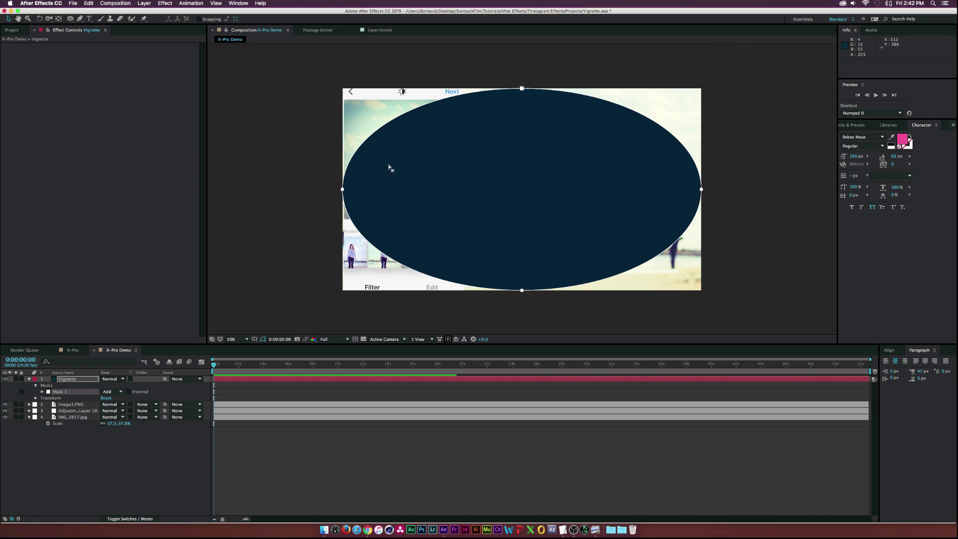
click(111, 391)
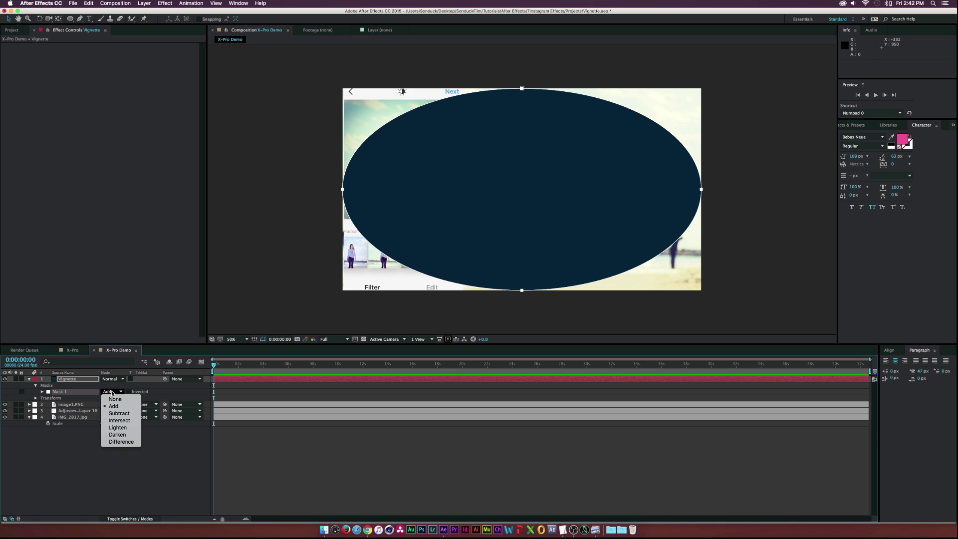
click(113, 410)
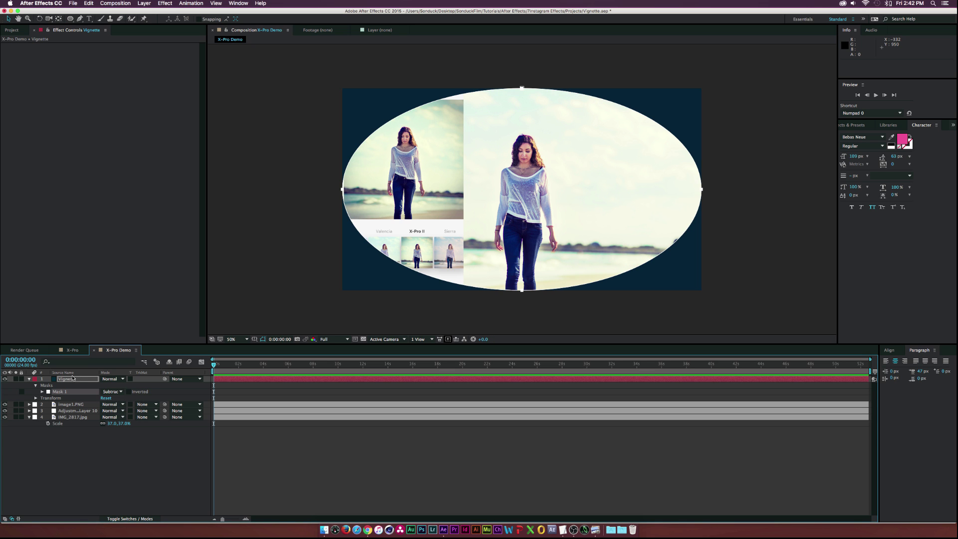
click(70, 380)
key(f)
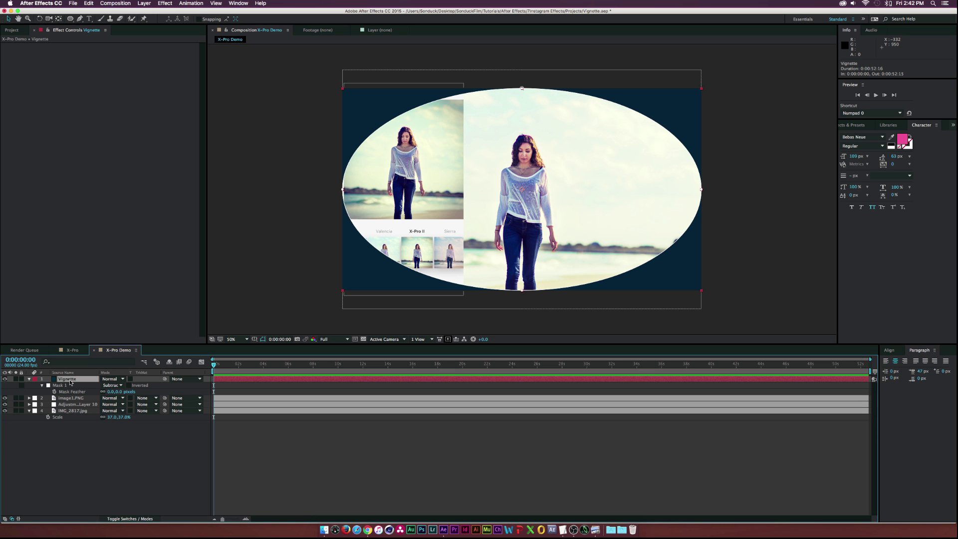
click(111, 392)
text(300)
key(Return)
Lower the Vignette layer's opacity to 55%.
click(65, 380)
click(66, 380)
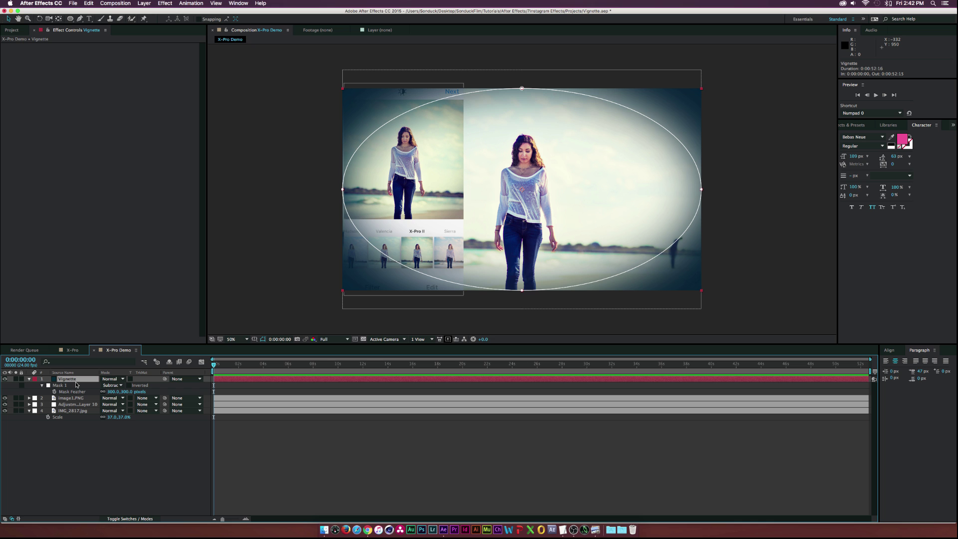
key(t)
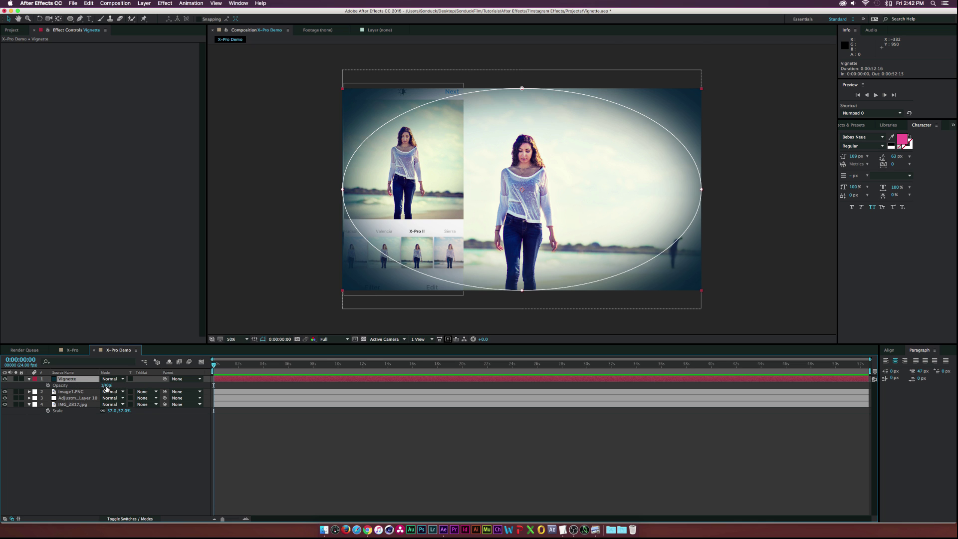
drag(107, 386, 90, 386)
click(86, 446)
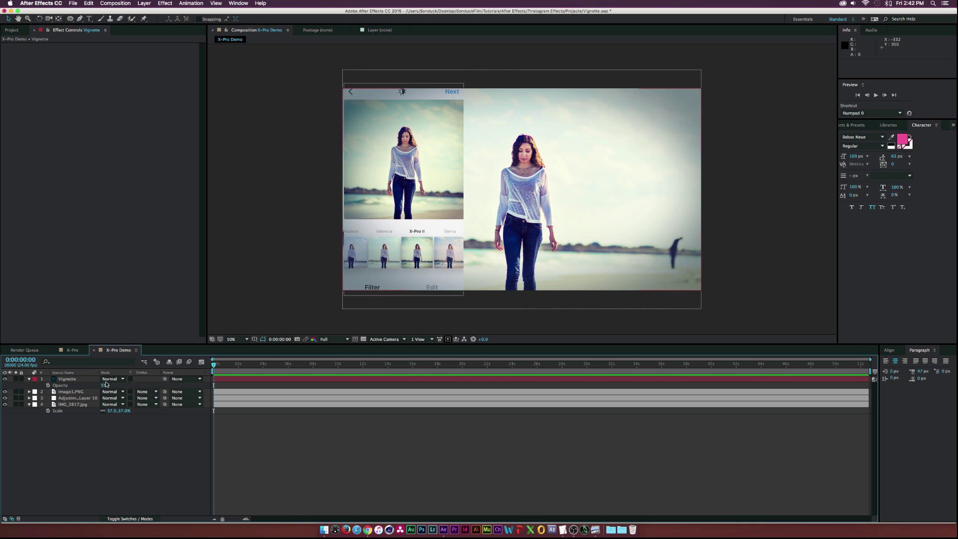
click(68, 380)
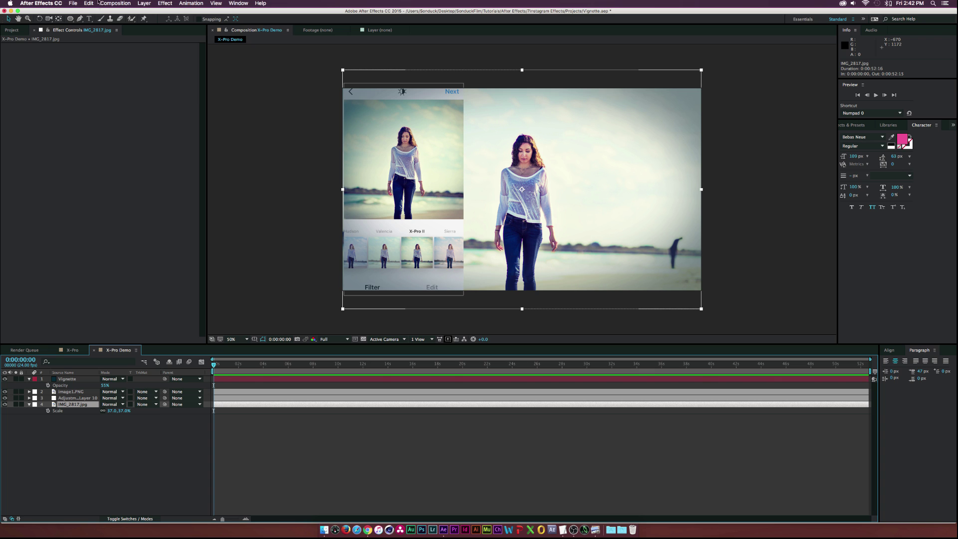
Add a Gradient Overlay style to the photo and set its right colour stop to deep indigo 232443.
click(145, 3)
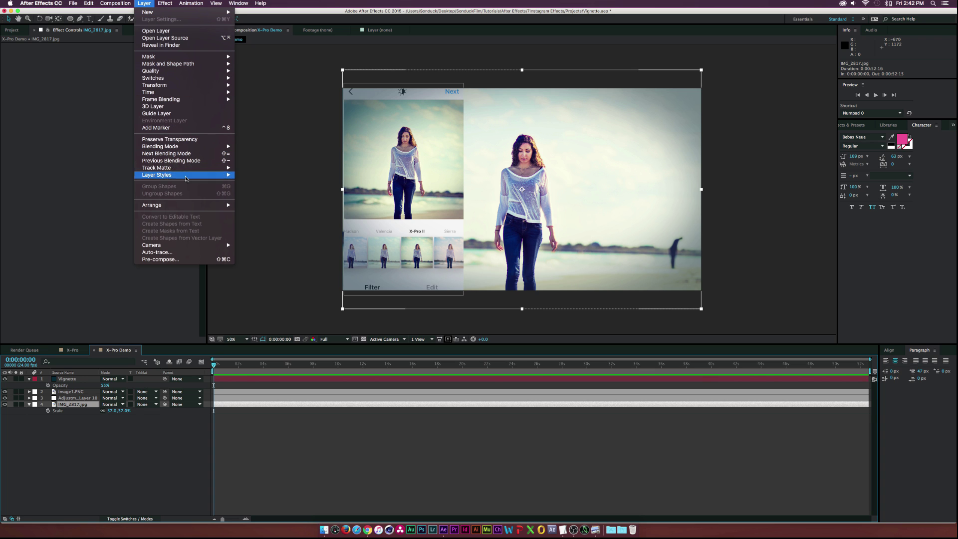
mouse_move(185, 176)
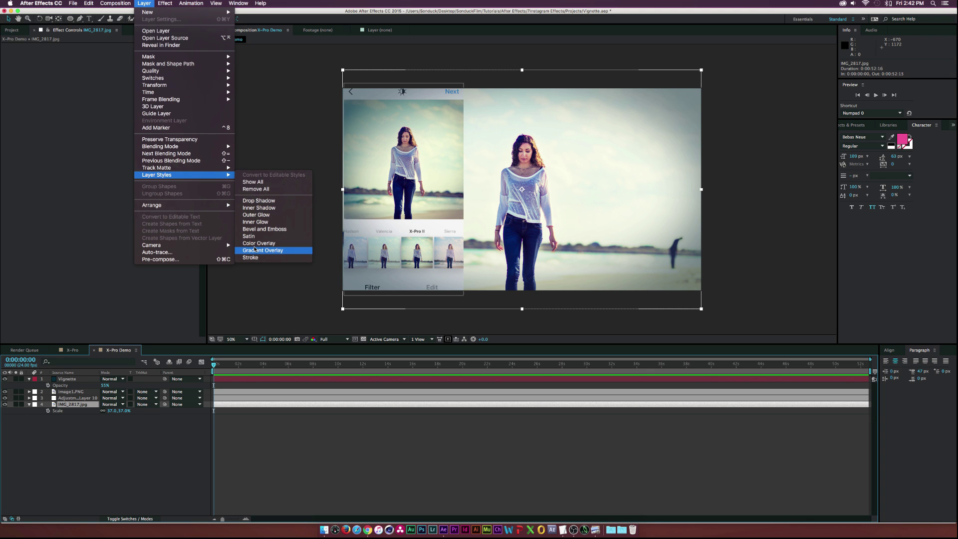
click(256, 251)
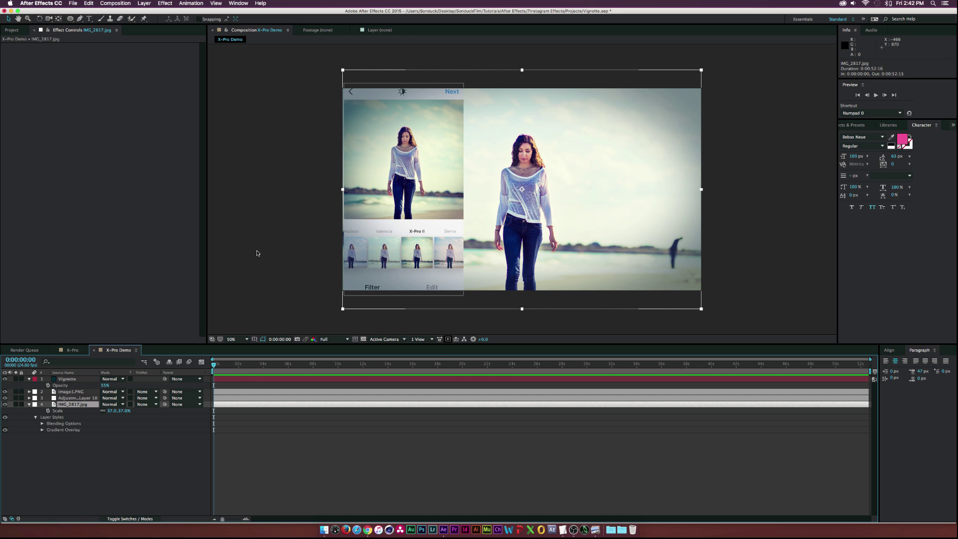
click(43, 431)
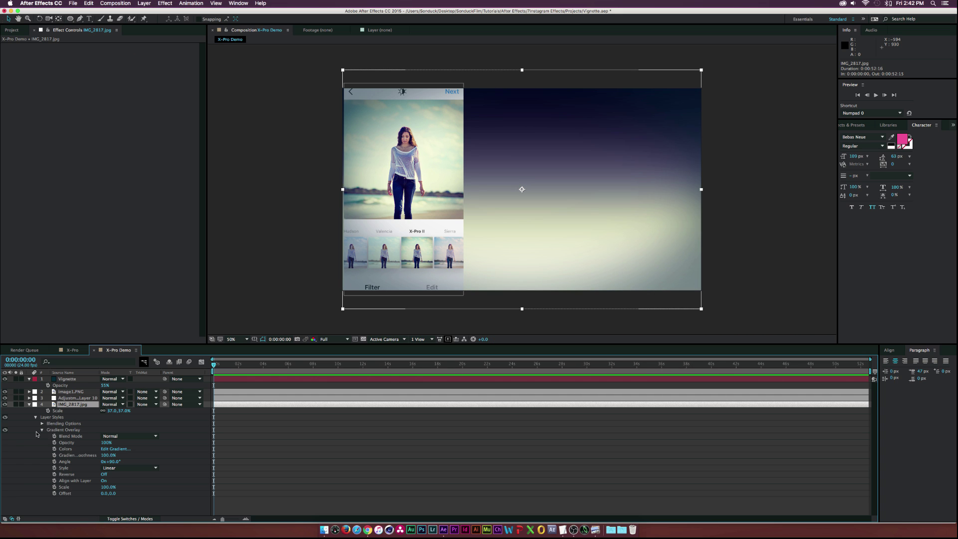
click(112, 449)
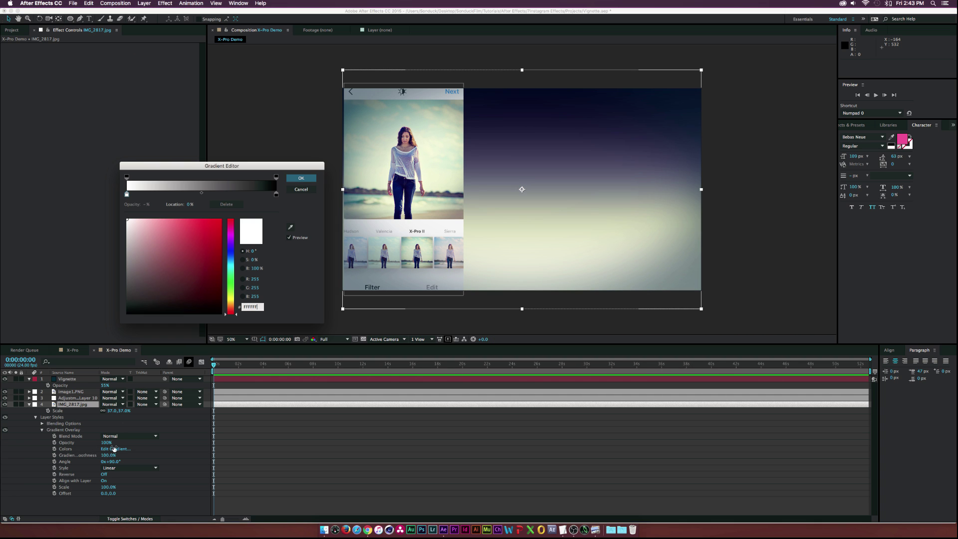
click(276, 196)
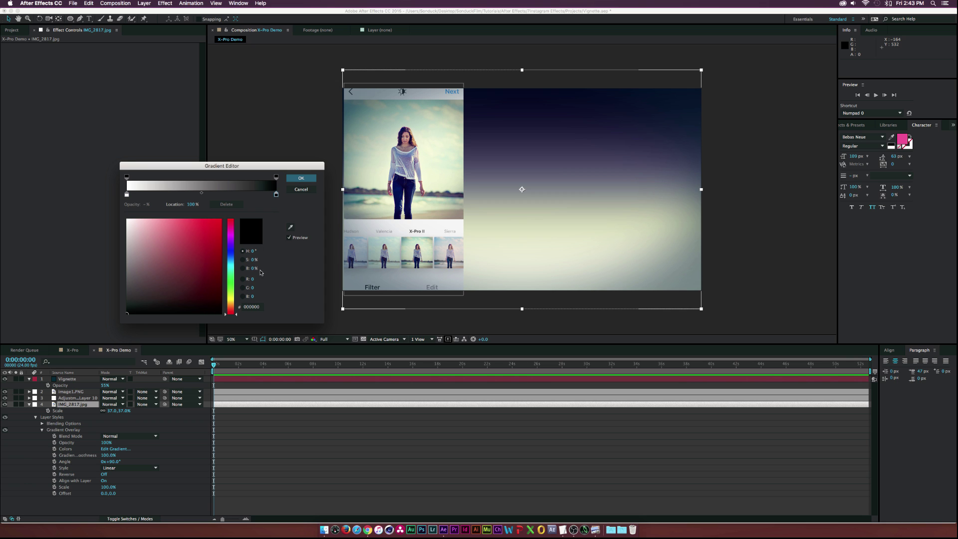
click(231, 255)
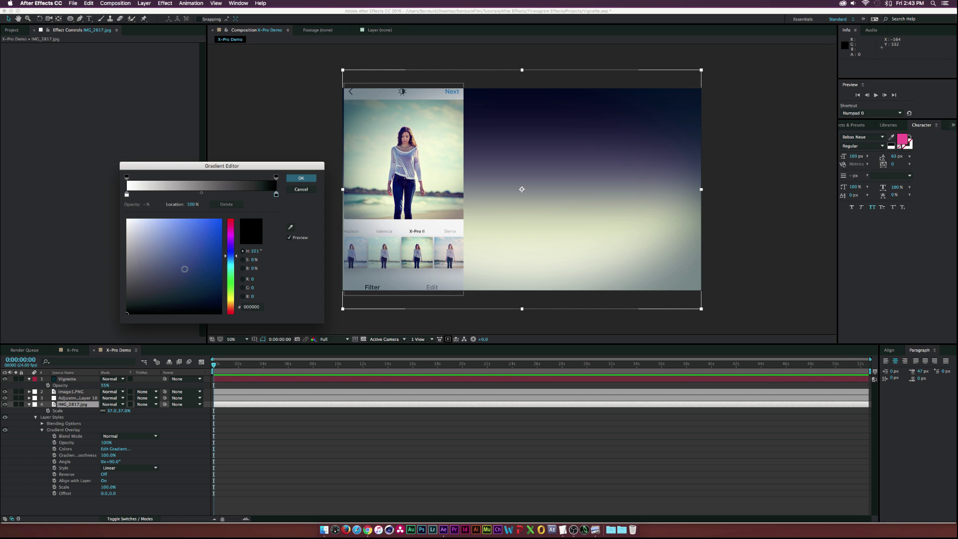
click(180, 274)
click(252, 306)
text(232443)
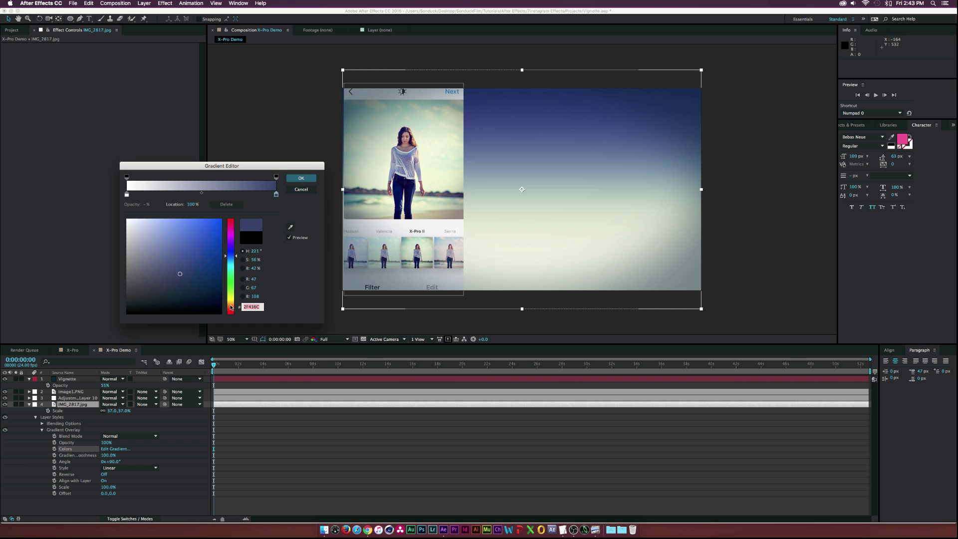
key(Return)
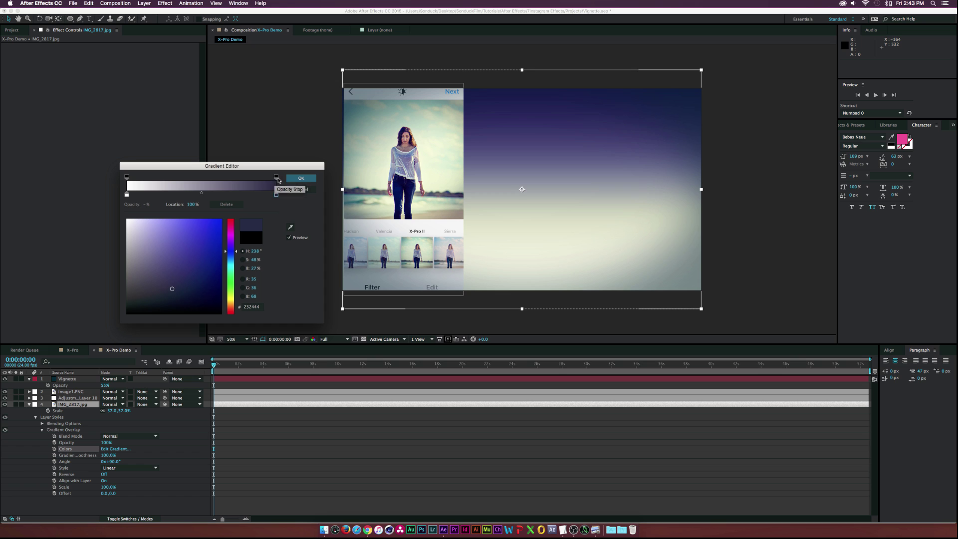
Give the left stop the same indigo, set the left opacity stop to 0%, and move it two-thirds along.
click(127, 195)
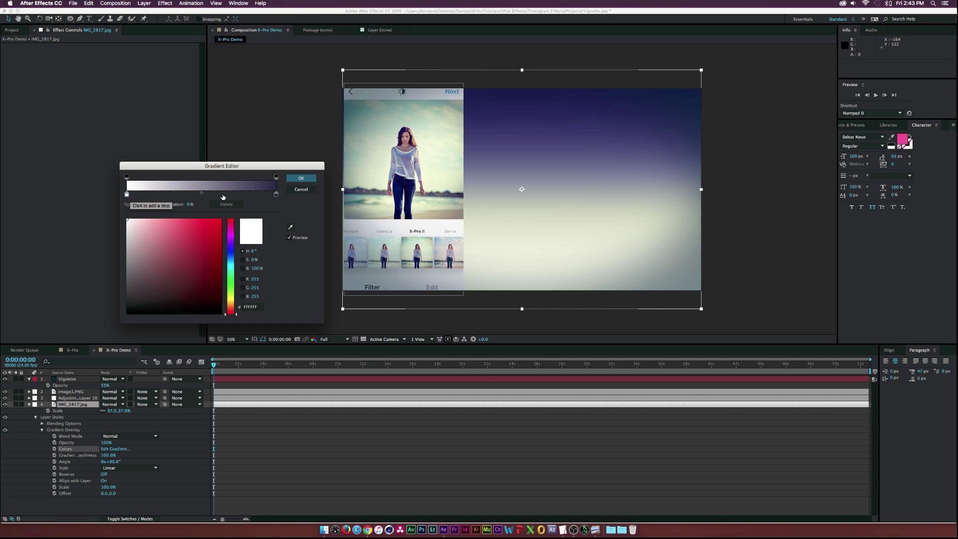
click(276, 194)
click(258, 308)
key(ctrl+c)
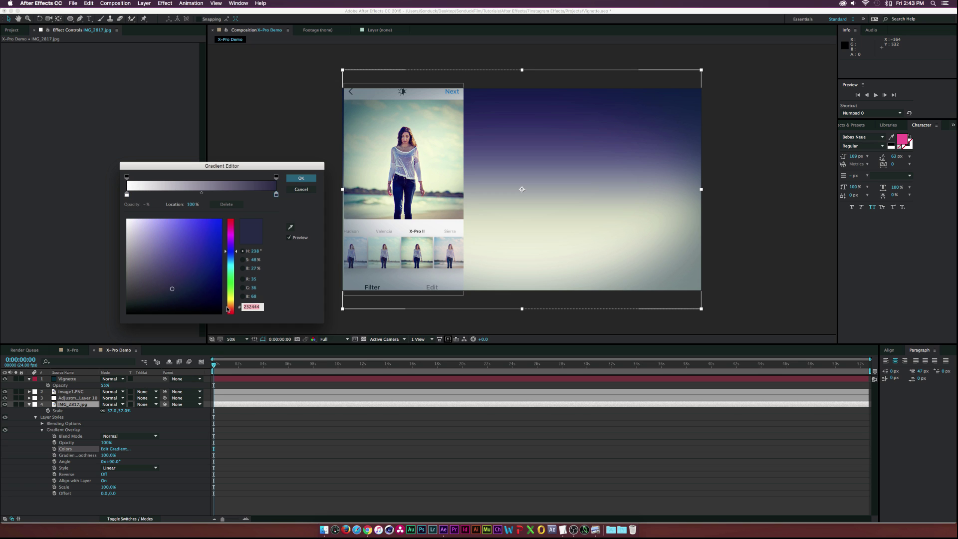
click(127, 195)
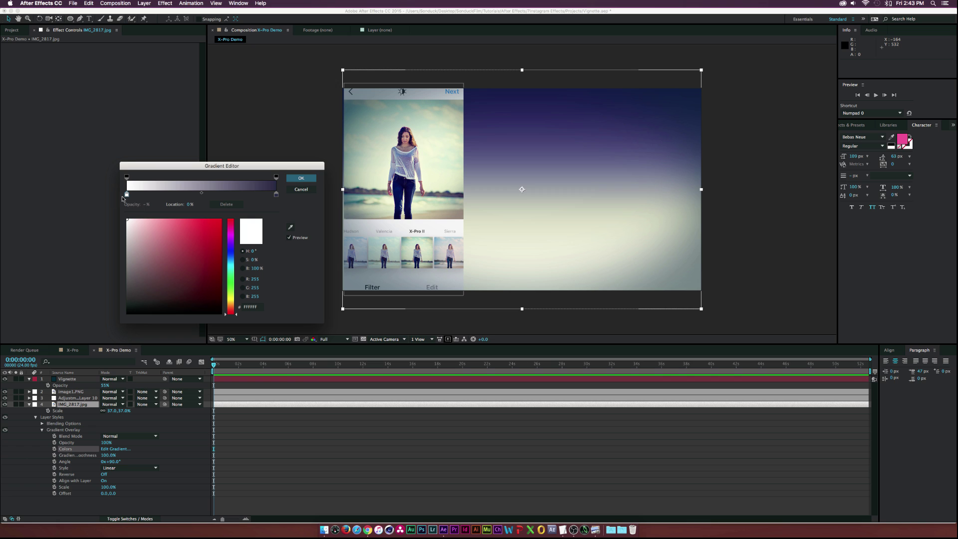
click(259, 309)
key(ctrl+v)
key(Return)
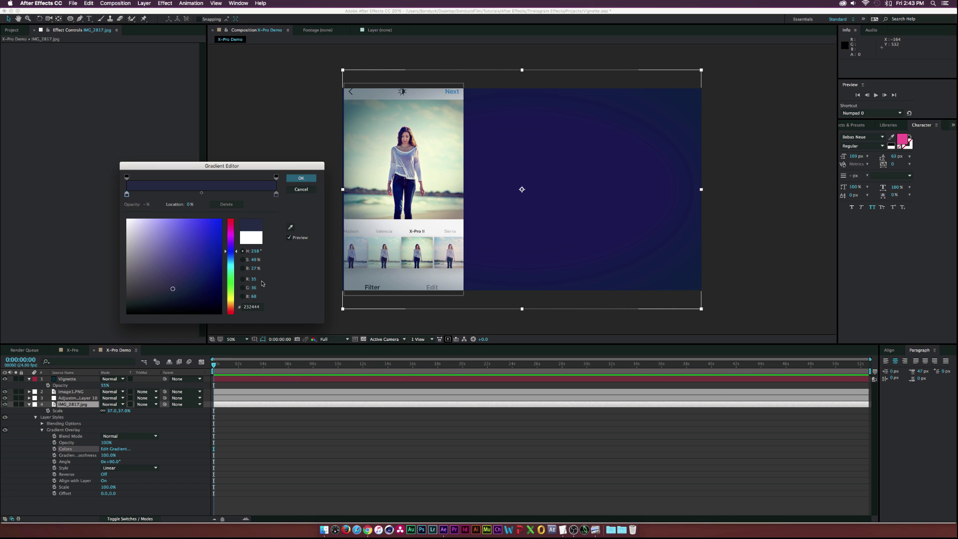
click(127, 177)
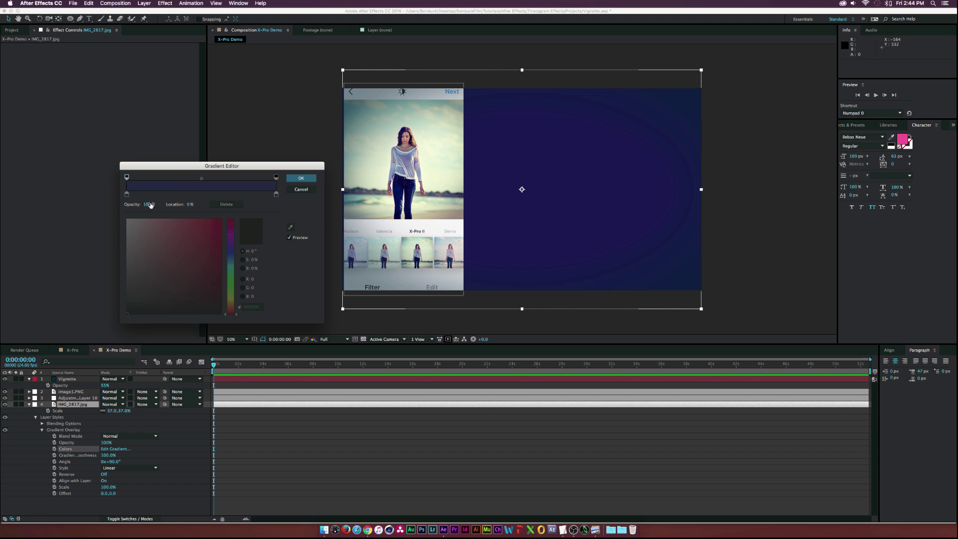
drag(148, 204, 98, 205)
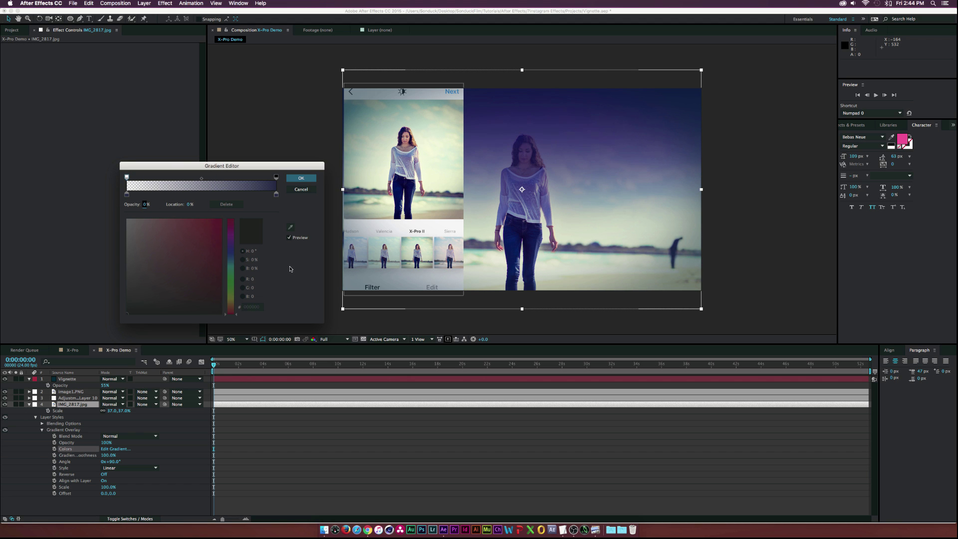
drag(131, 177, 227, 180)
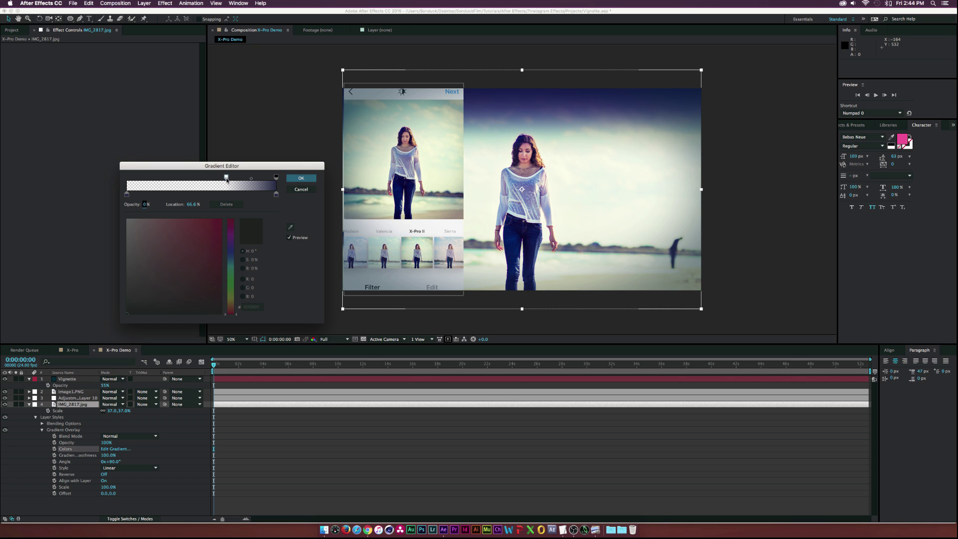
click(296, 180)
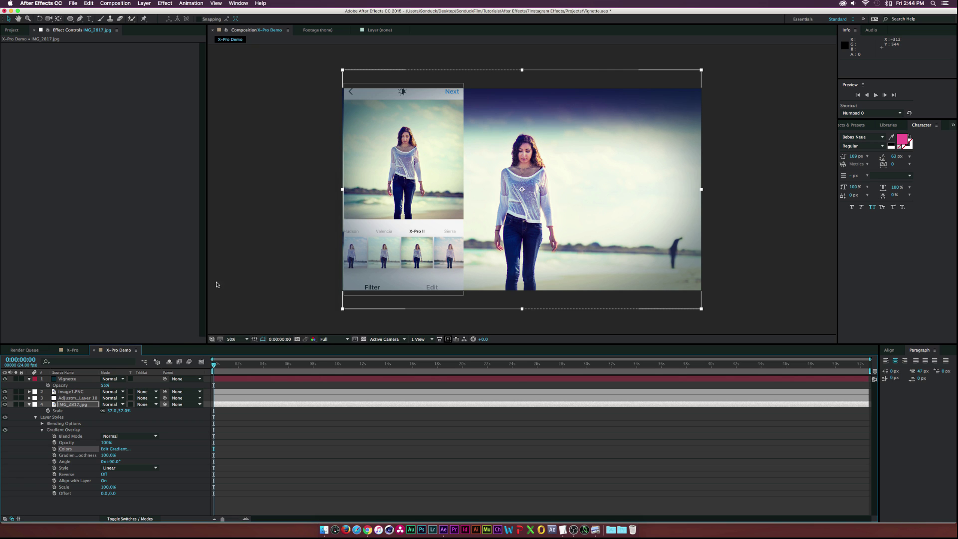
Change the photo's Gradient Overlay Style to Radial, Scale to 150% and Blend Mode to Overlay.
click(122, 468)
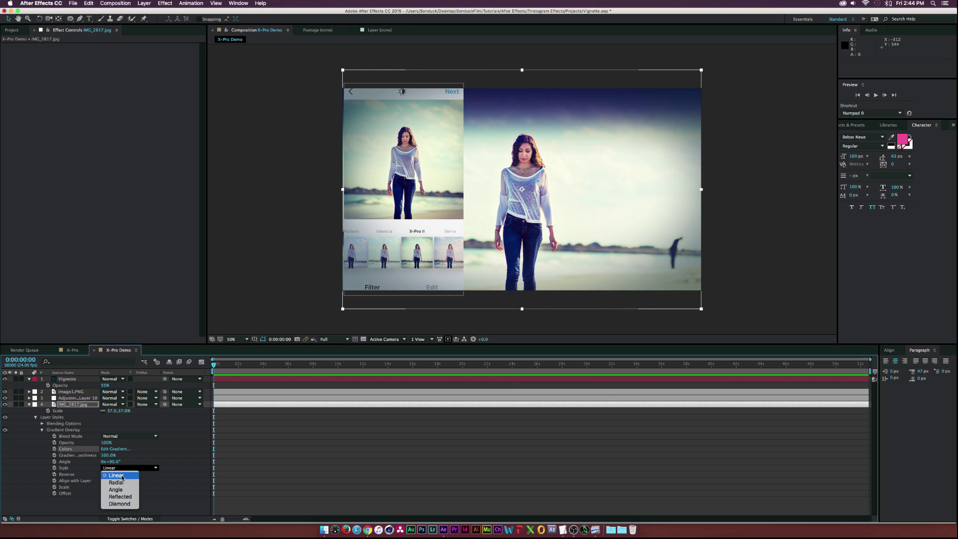
click(123, 482)
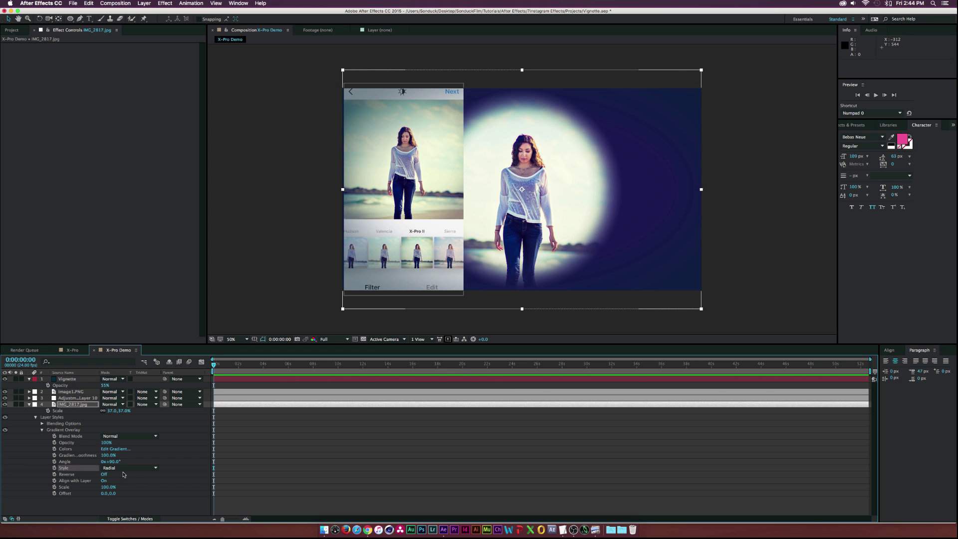
click(108, 487)
text(150)
click(155, 492)
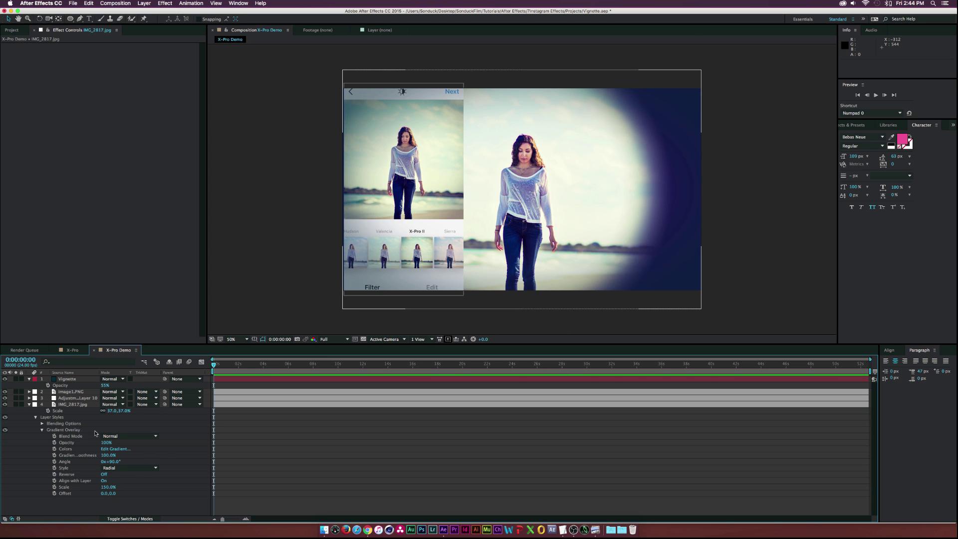
click(111, 436)
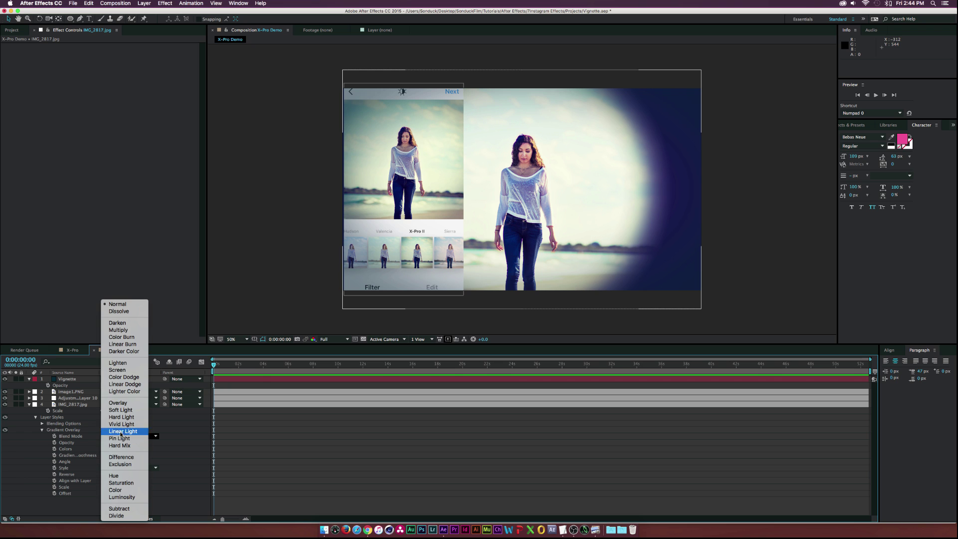
click(117, 402)
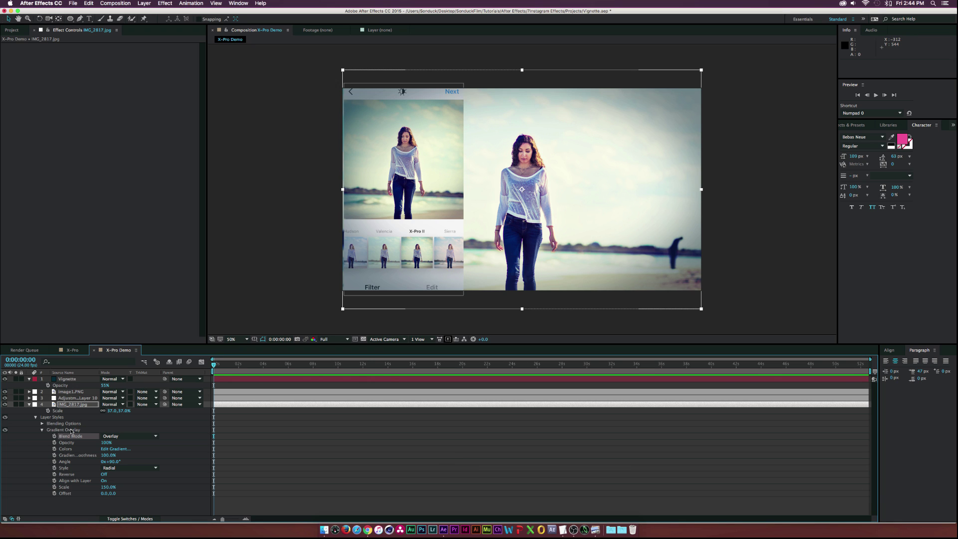
click(164, 424)
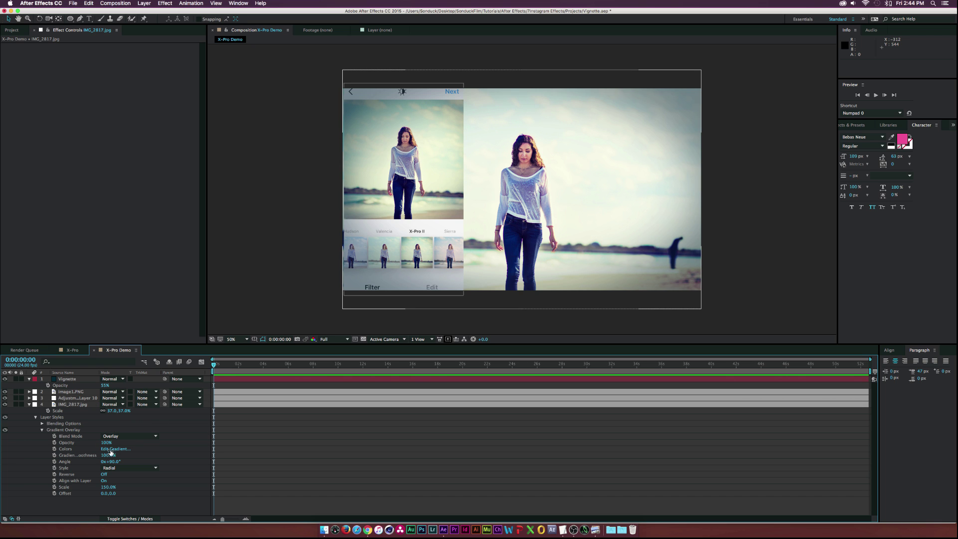
click(113, 449)
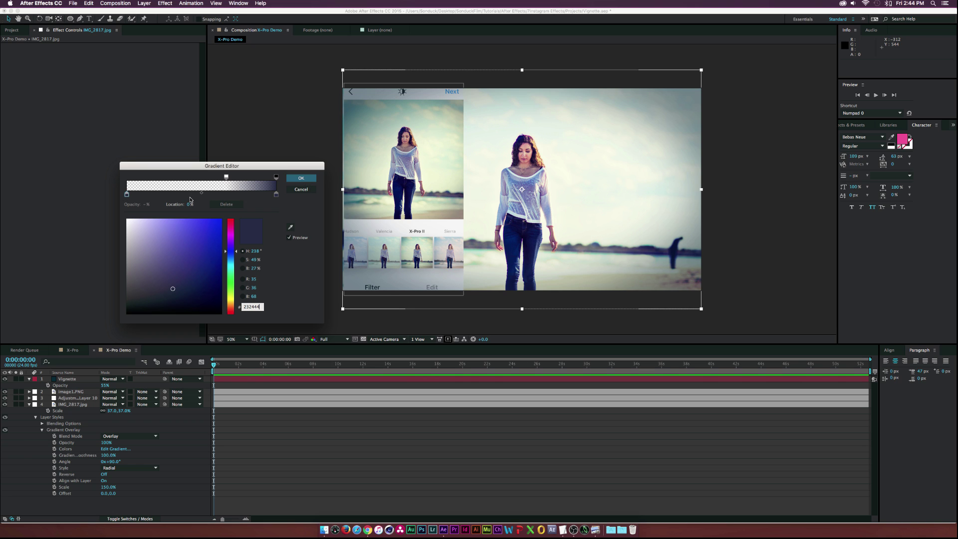
click(298, 190)
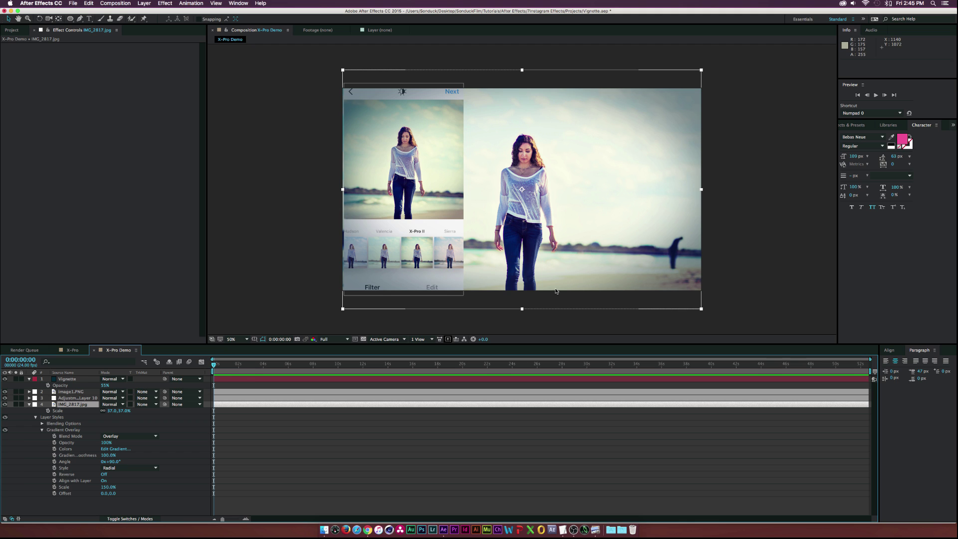
click(73, 399)
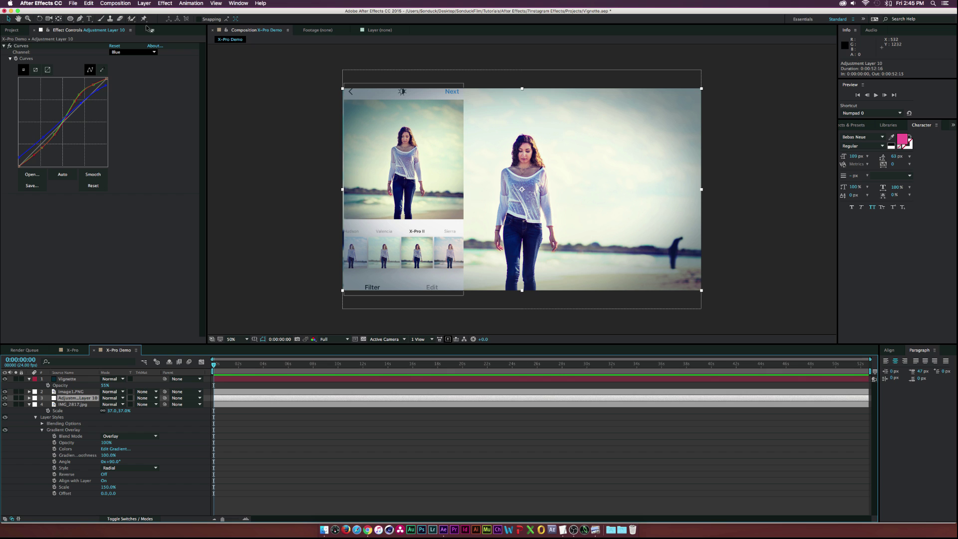
Apply Hue/Saturation to Adjustment Layer 10 and open its Channel Control list.
click(165, 4)
mouse_move(206, 76)
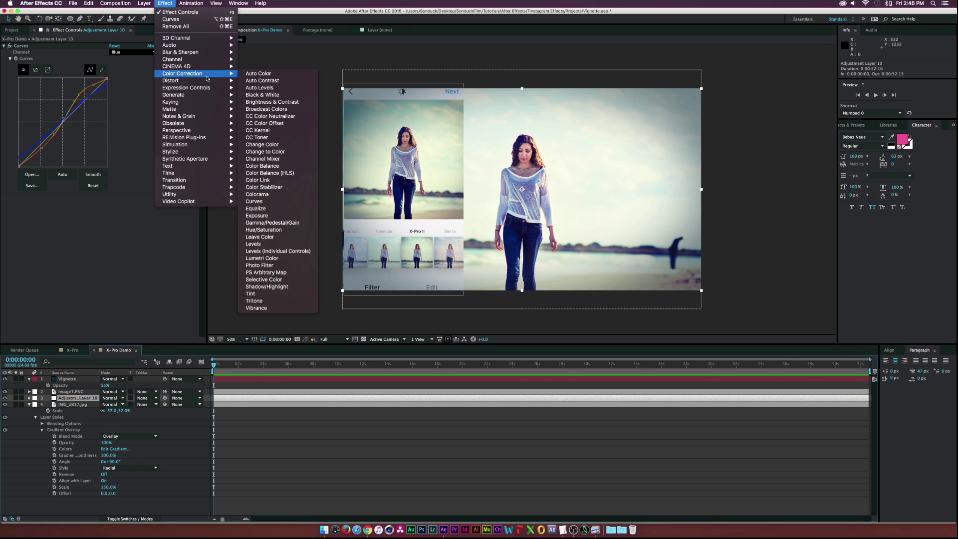
click(260, 230)
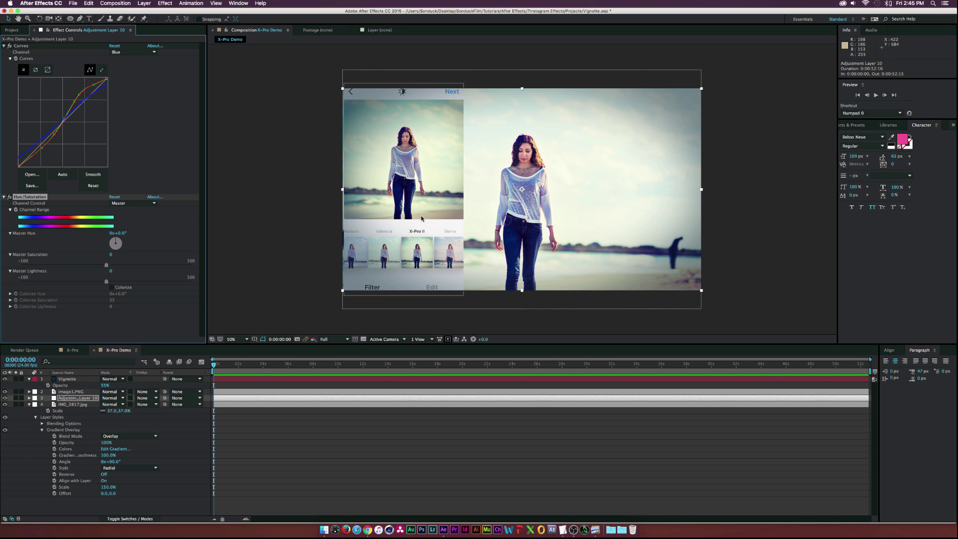
click(126, 203)
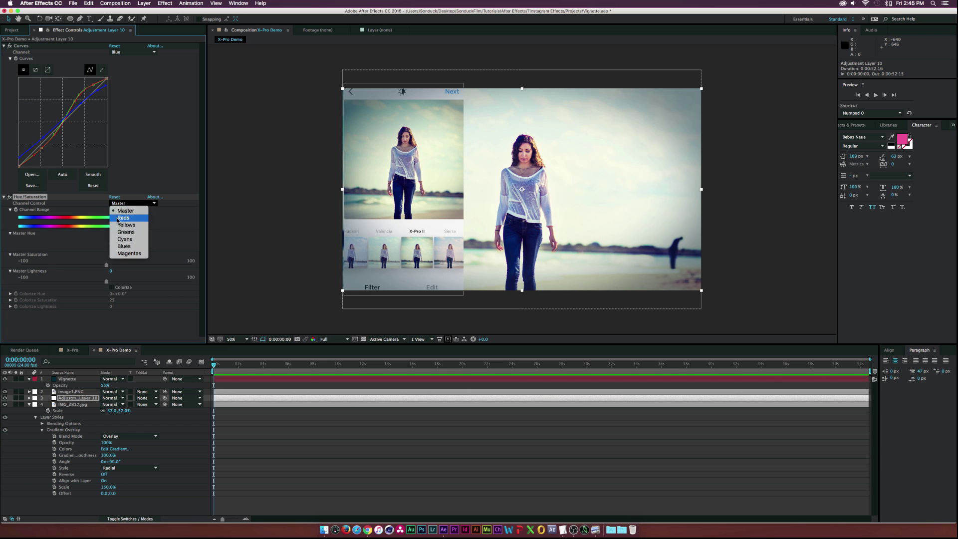
Switch Hue/Saturation to Yellows, boost their saturation and shift Yellow Hue to about -14°.
click(123, 218)
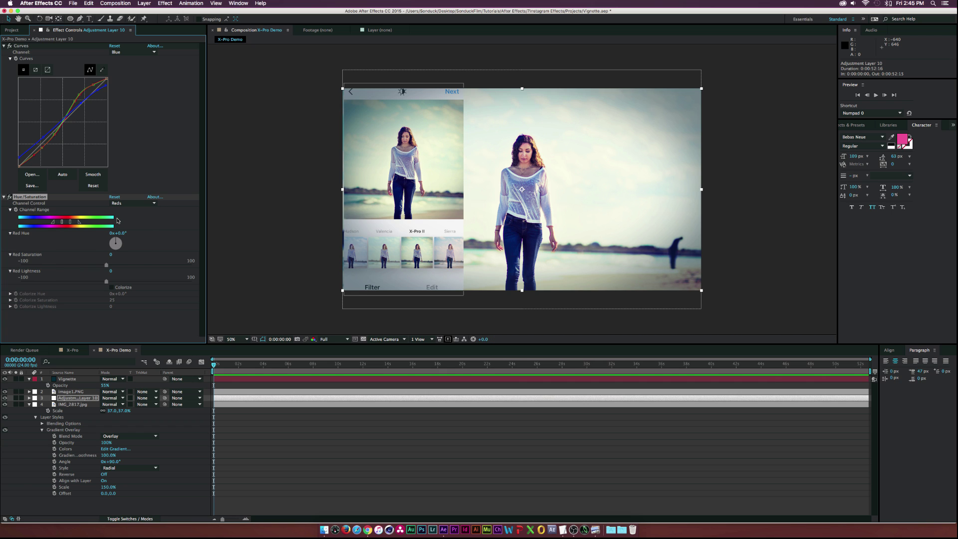
drag(107, 265, 99, 266)
click(118, 204)
click(124, 225)
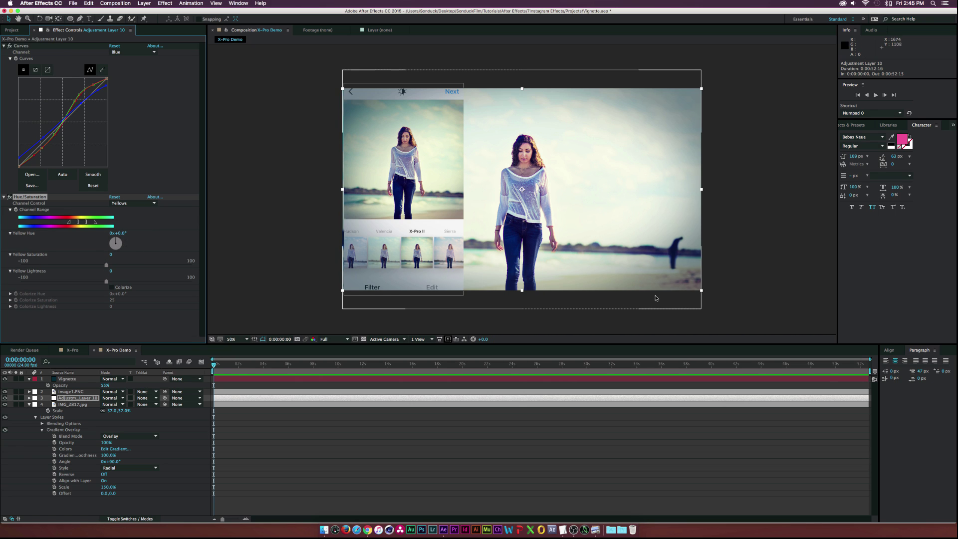
drag(110, 265, 139, 271)
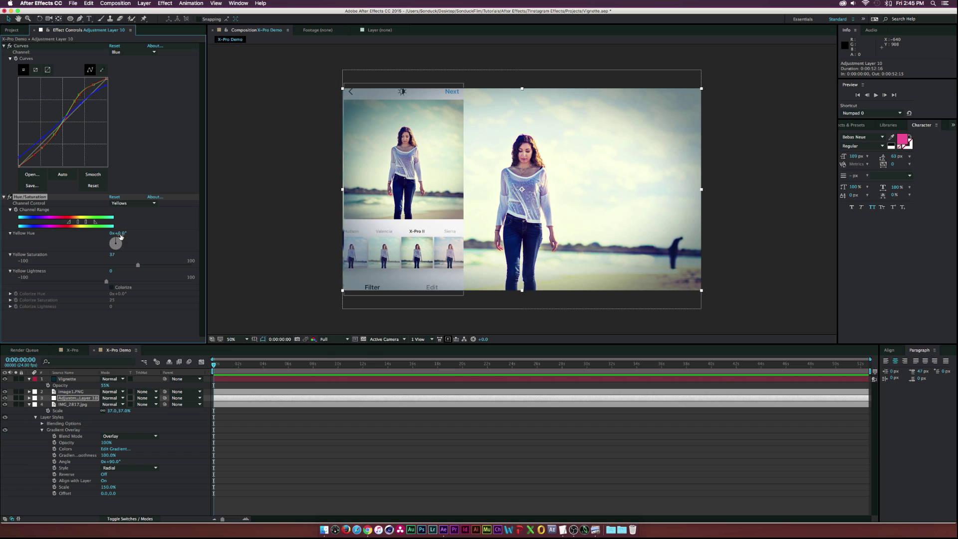
drag(118, 233, 108, 233)
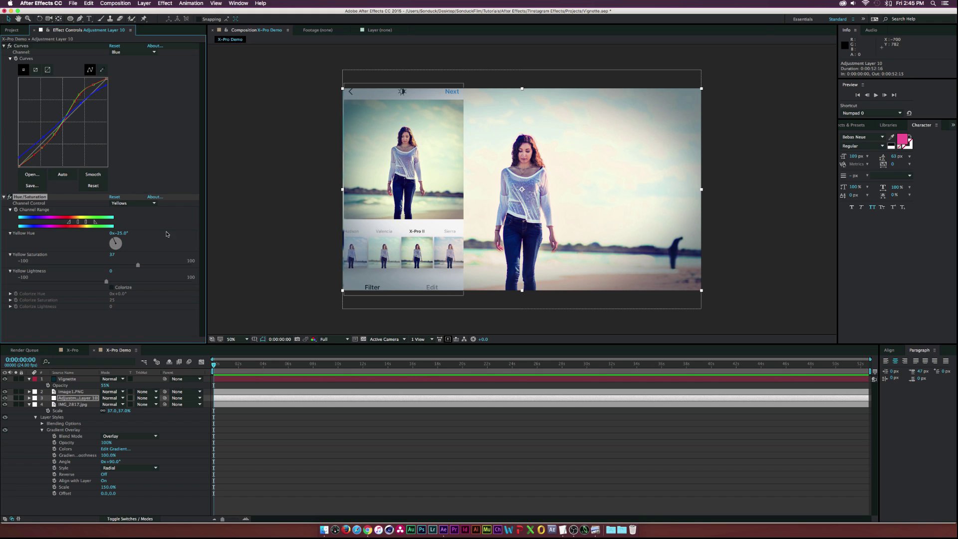
drag(125, 239, 145, 239)
Narrow the Yellows channel range and raise Yellow Saturation to about 51.
drag(84, 224, 88, 223)
drag(70, 223, 74, 224)
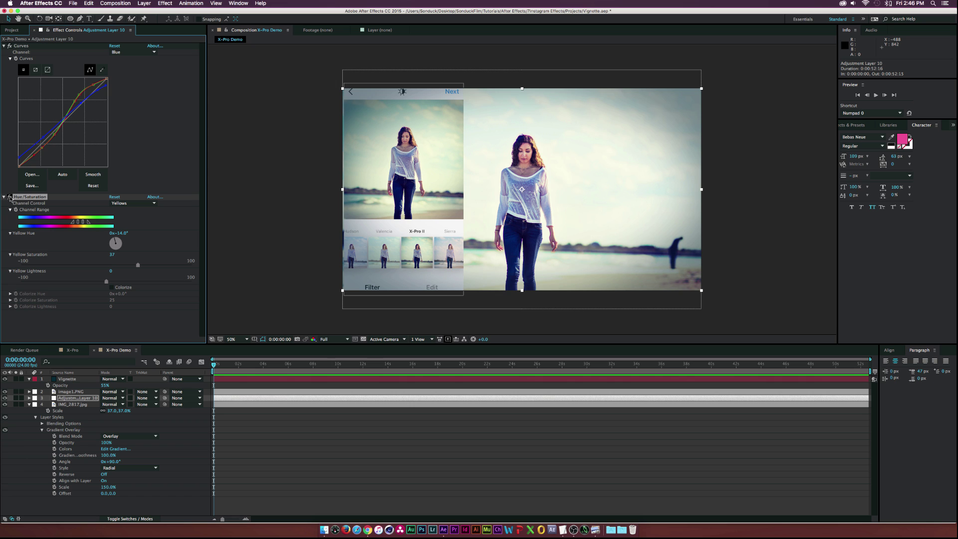
drag(138, 265, 151, 267)
Lower the Reds channel saturation to -14 in Hue/Saturation.
click(137, 204)
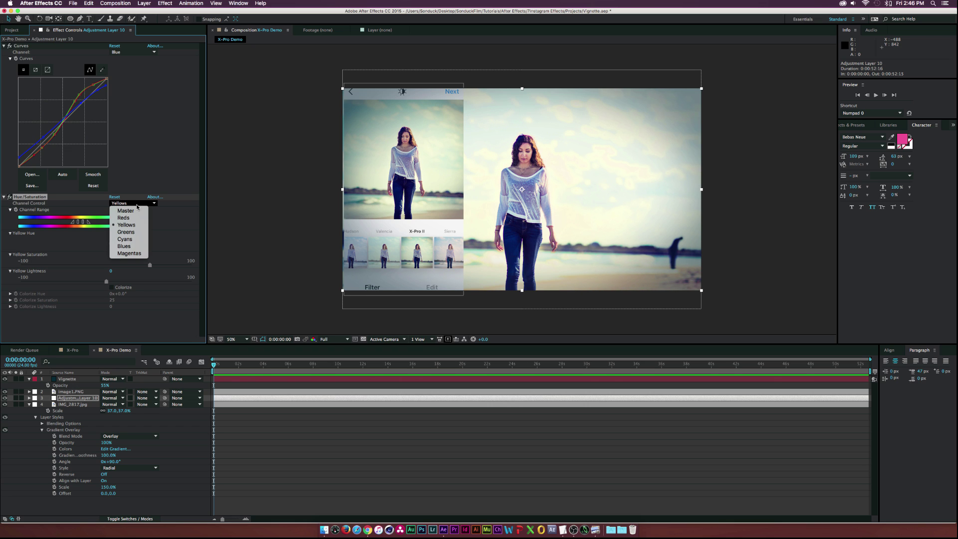
drag(98, 265, 95, 266)
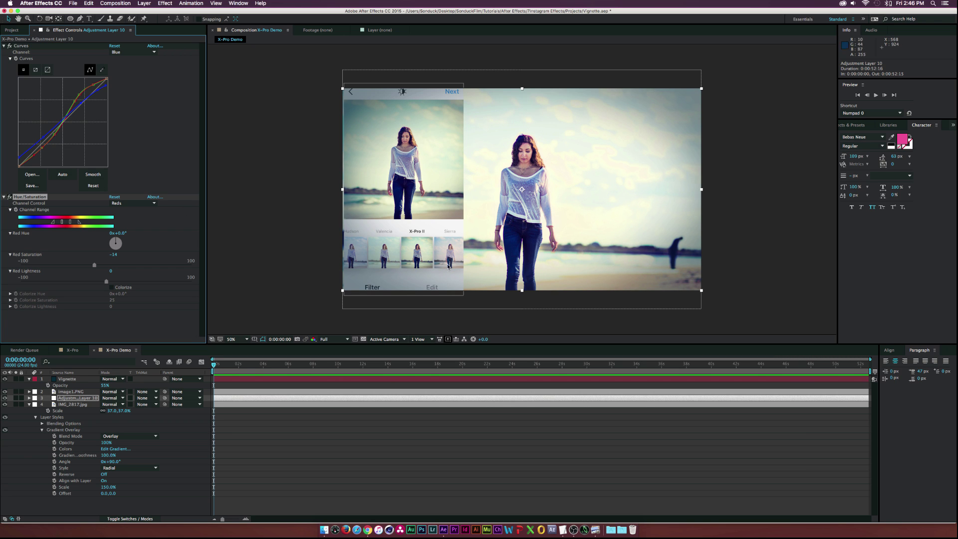
click(414, 211)
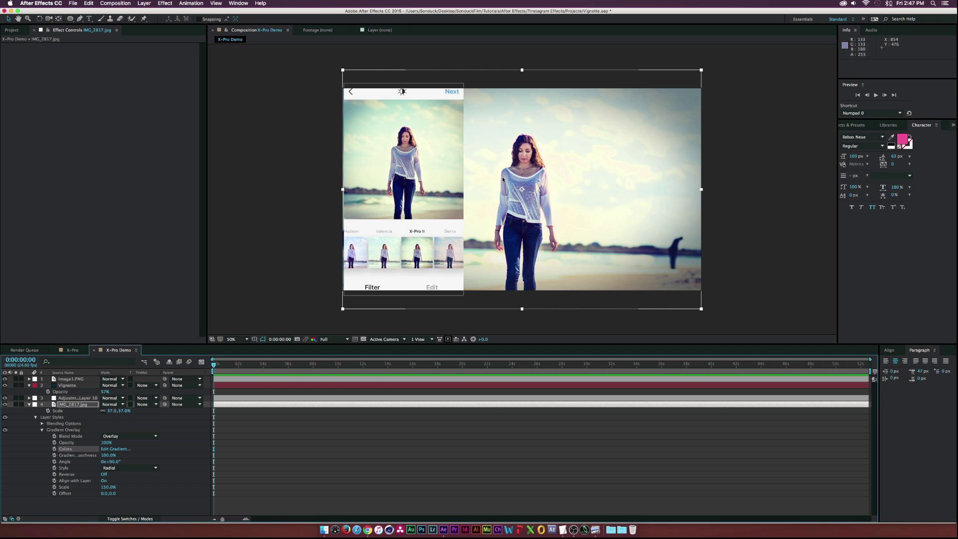
Pull down the blue curve's top point on Adjustment Layer 10 and hide the Image1.PNG phone-frame overlay.
click(79, 400)
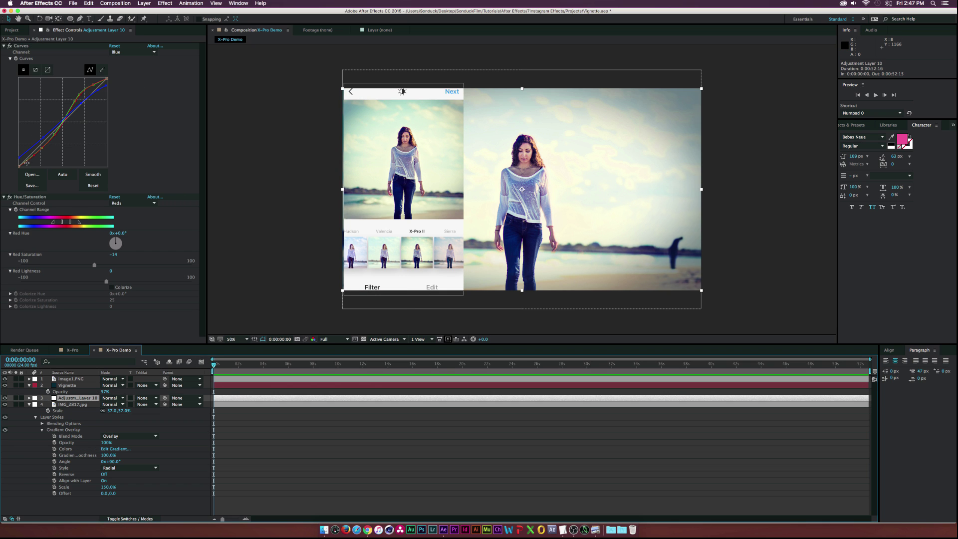
drag(107, 79, 88, 106)
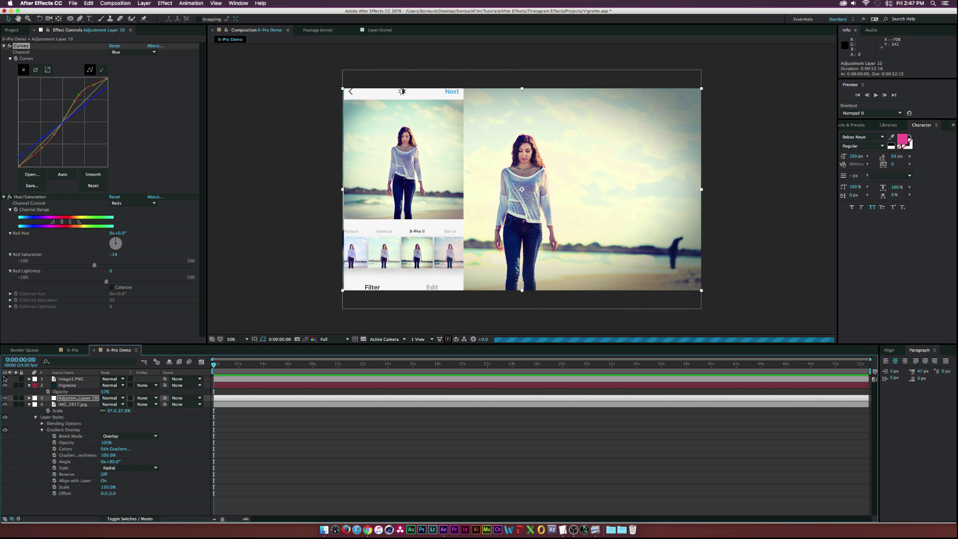
click(5, 379)
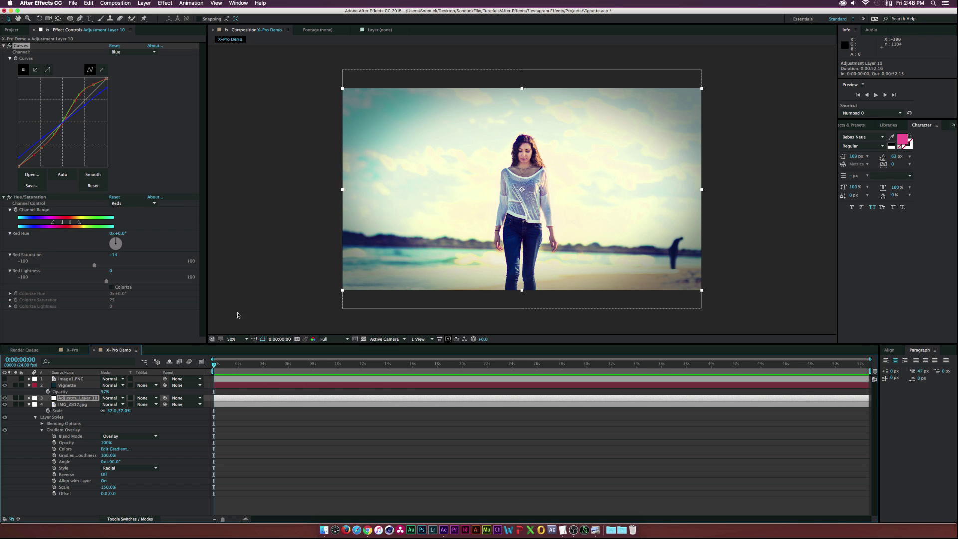
click(66, 404)
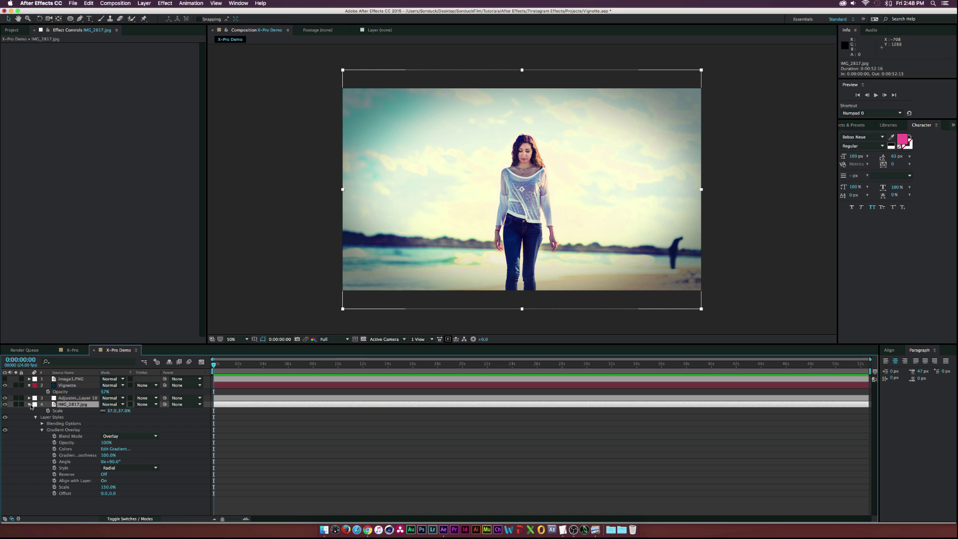
click(29, 404)
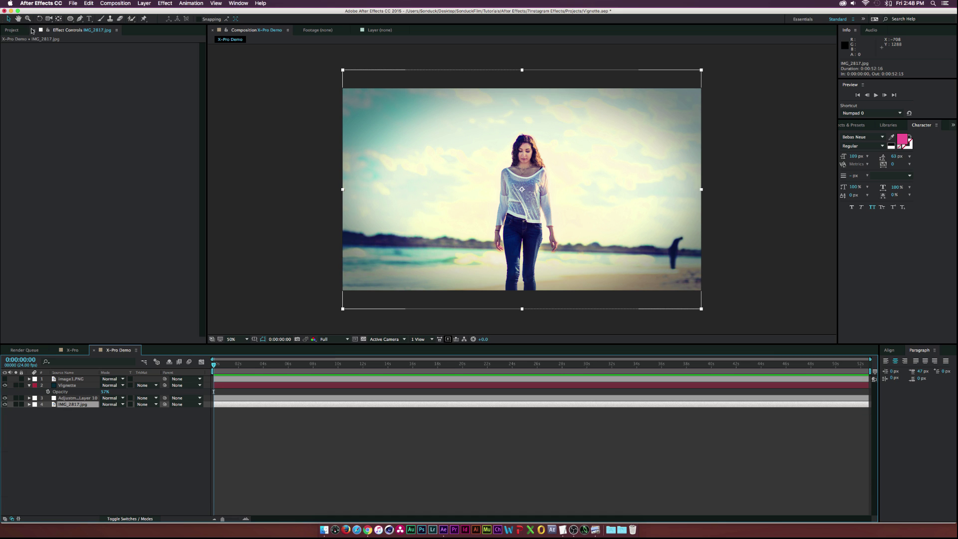
Replace the beach photo layer with Fine Cut CC.mp4 and set its scale to 100%.
click(12, 31)
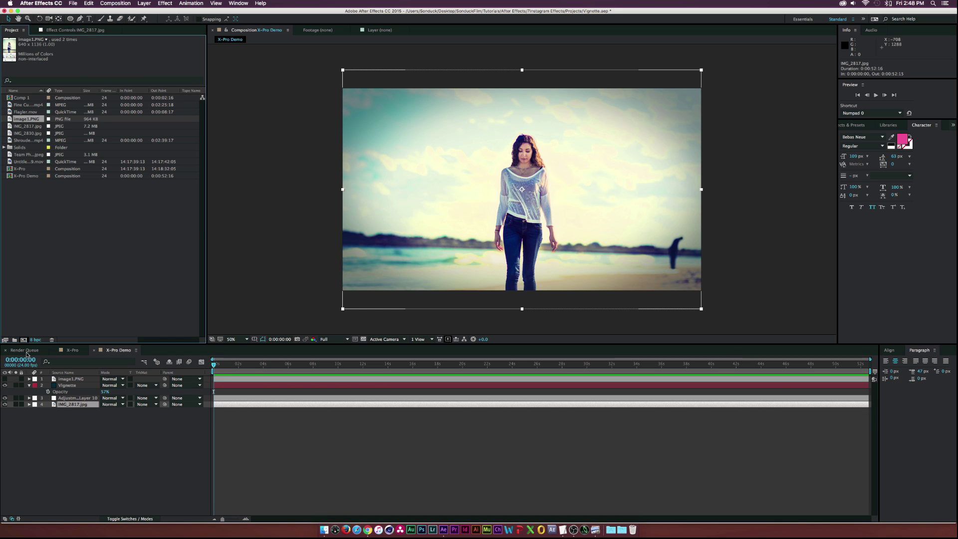
click(94, 404)
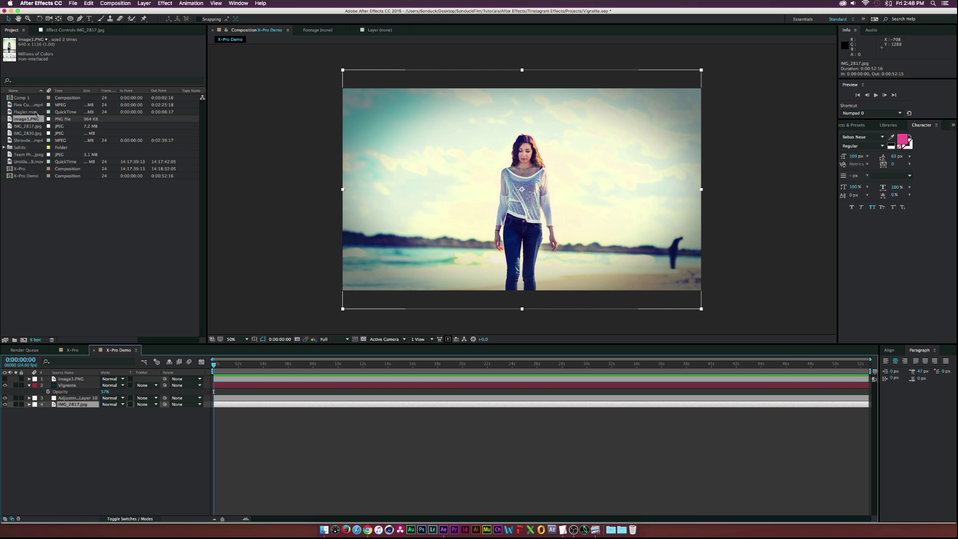
drag(29, 105, 73, 407)
key(s)
click(117, 410)
text(100)
key(Return)
Slide the Fine Cut CC.mp4 layer bar earlier in the timeline.
click(180, 447)
click(626, 364)
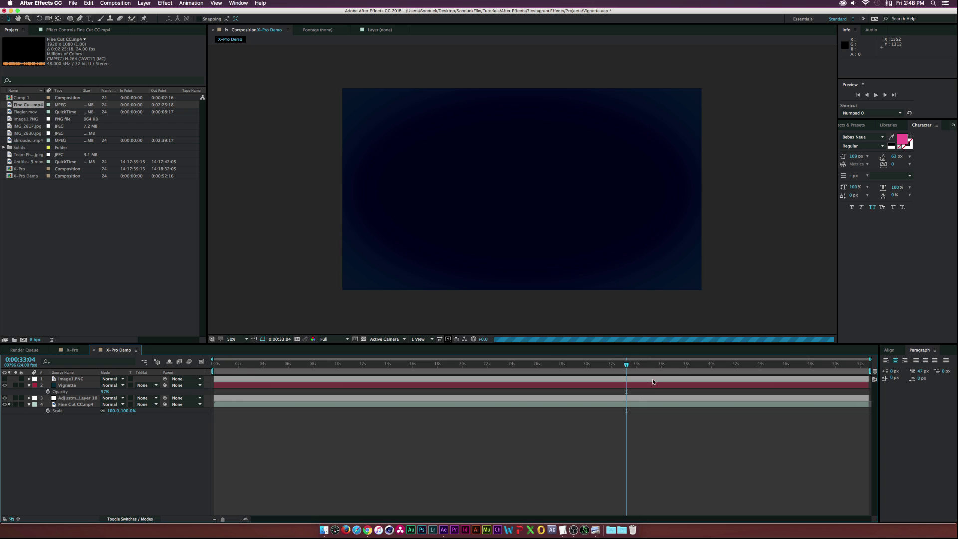
drag(664, 405, 115, 405)
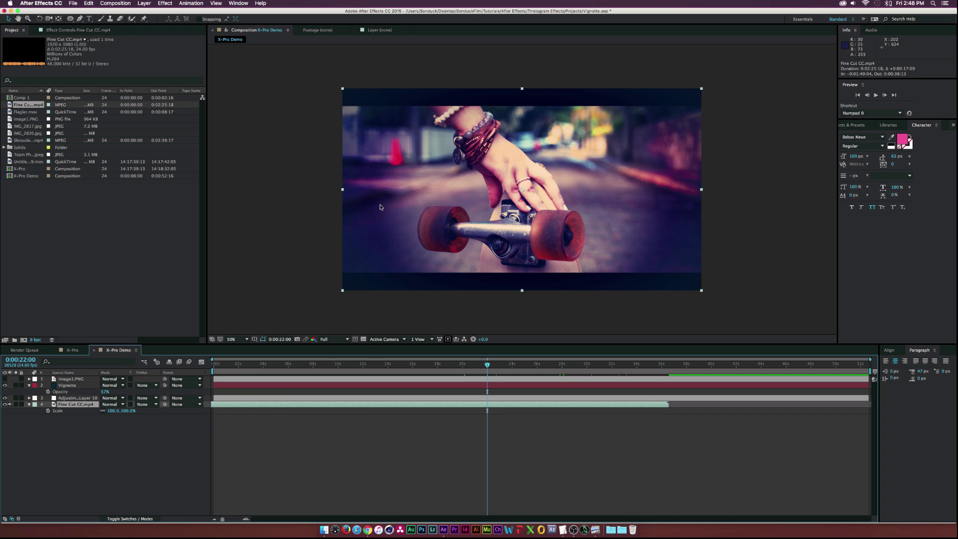
Rotate Fine Cut CC.mp4's Gradient Overlay angle from 90° to about 125°.
click(73, 386)
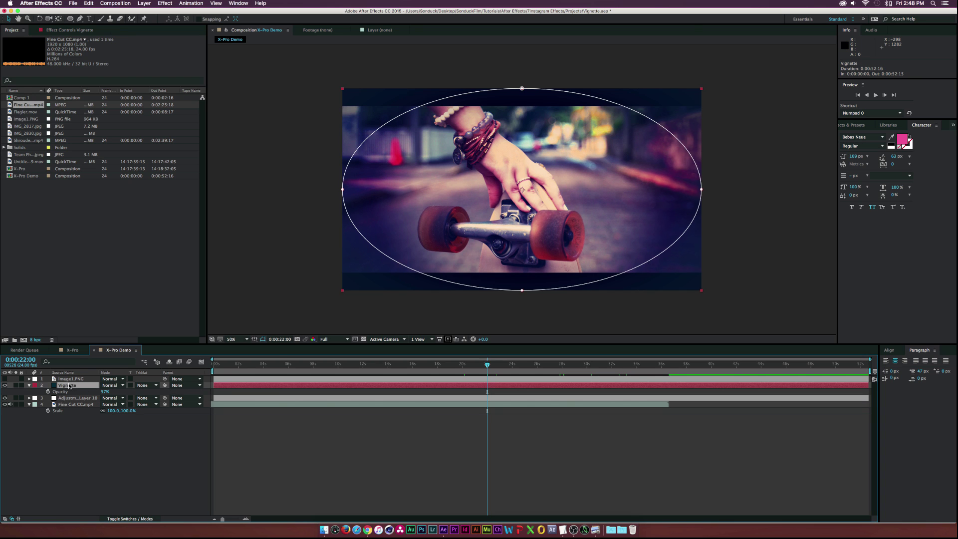
click(62, 405)
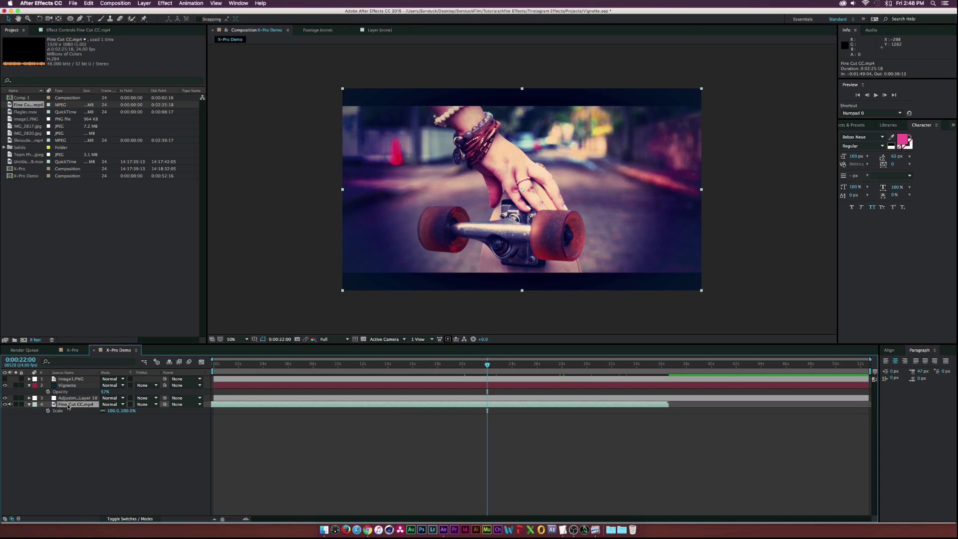
click(28, 405)
click(29, 404)
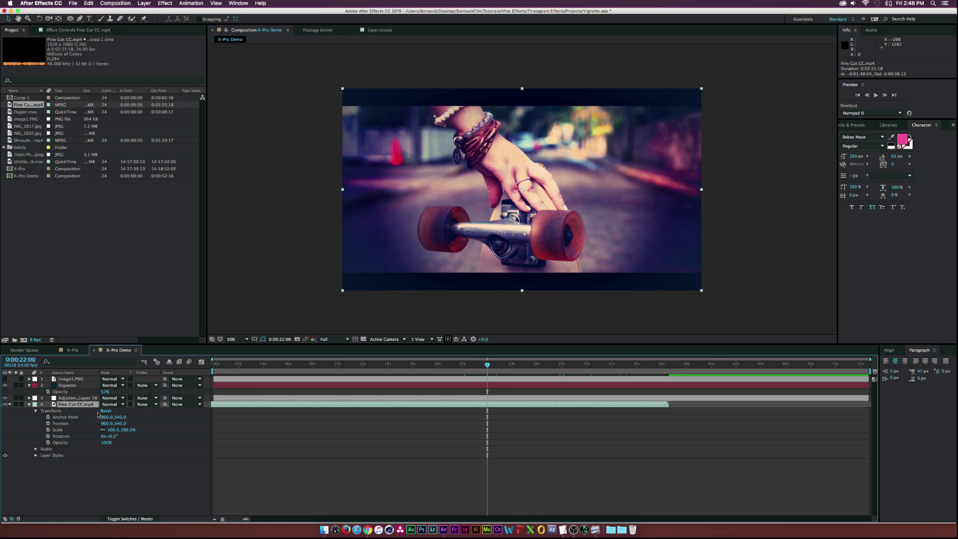
click(36, 455)
click(42, 468)
scroll(80, 467, down, 2)
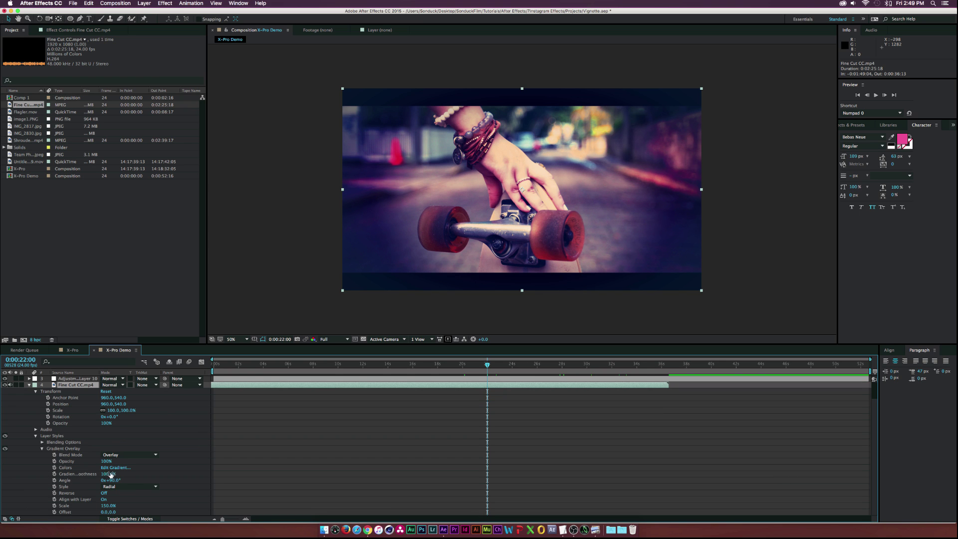
mouse_move(112, 481)
mouse_down()
mouse_move(129, 476)
mouse_move(108, 481)
mouse_up()
Show Adjustment Layer 10's Curves and Hue/Saturation effect settings.
click(204, 470)
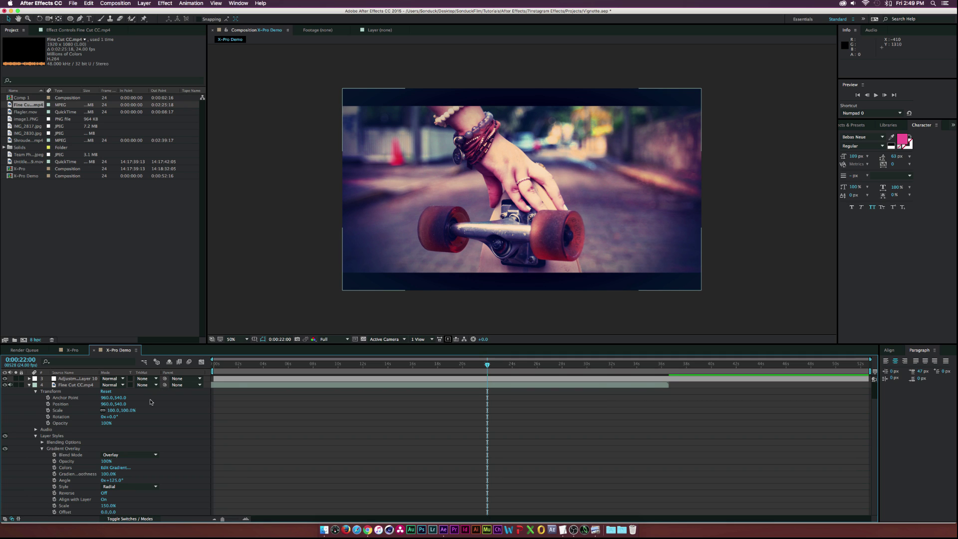
click(59, 449)
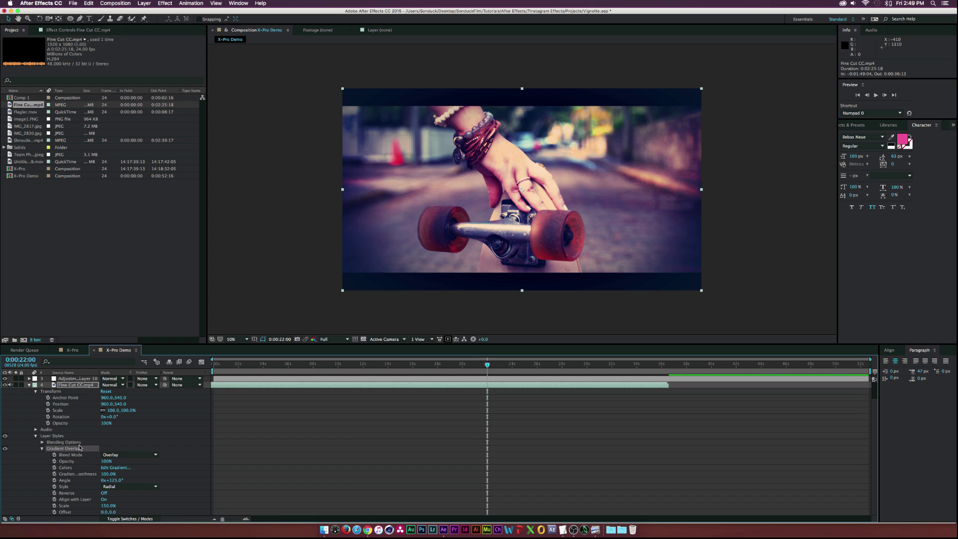
click(79, 379)
click(82, 31)
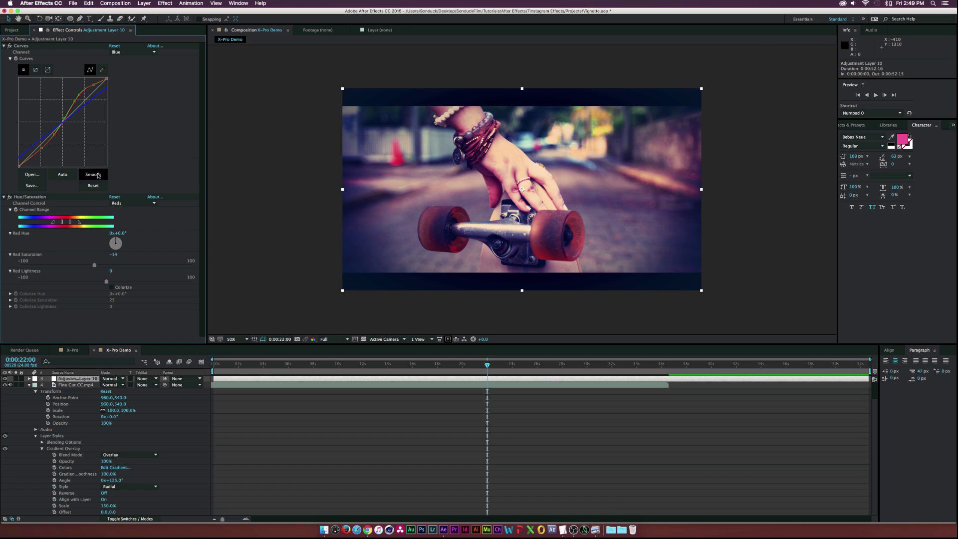
click(51, 199)
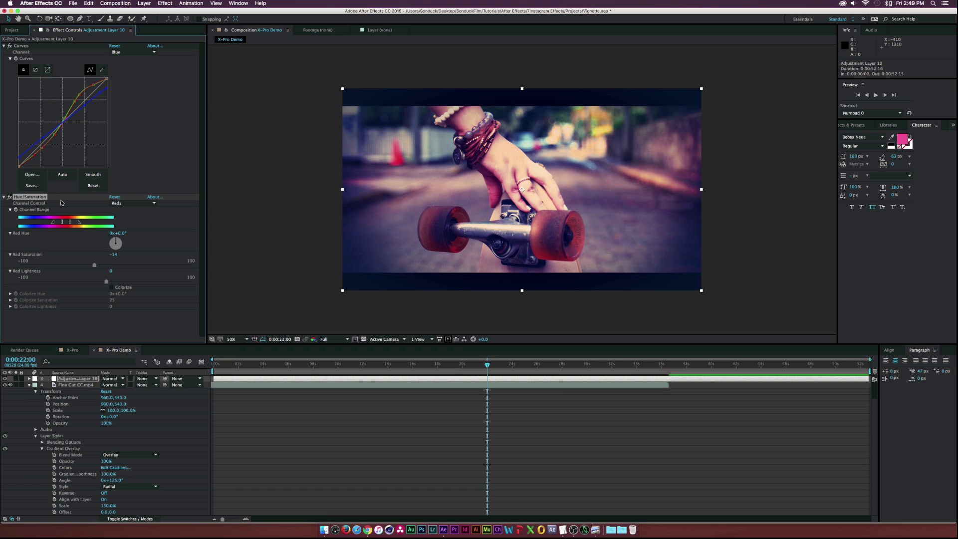
click(121, 205)
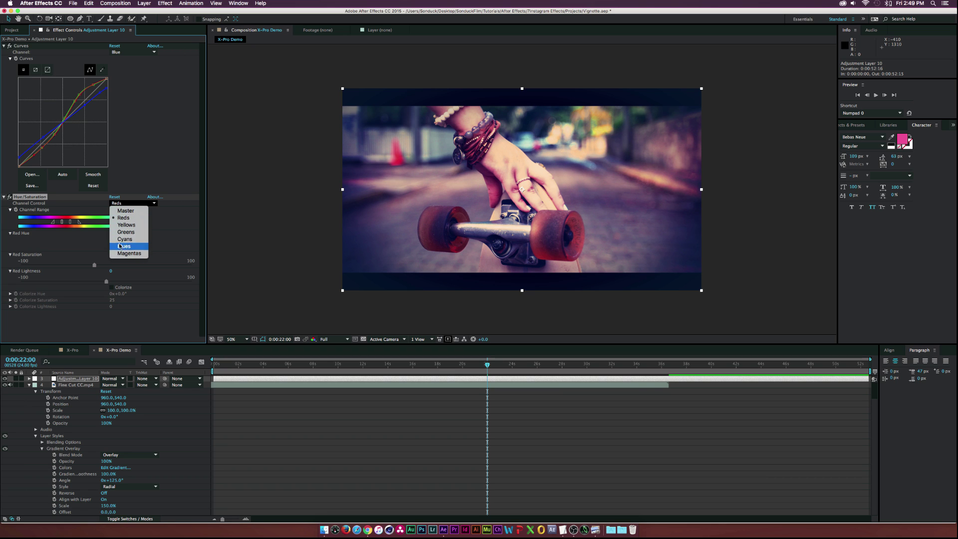
click(174, 228)
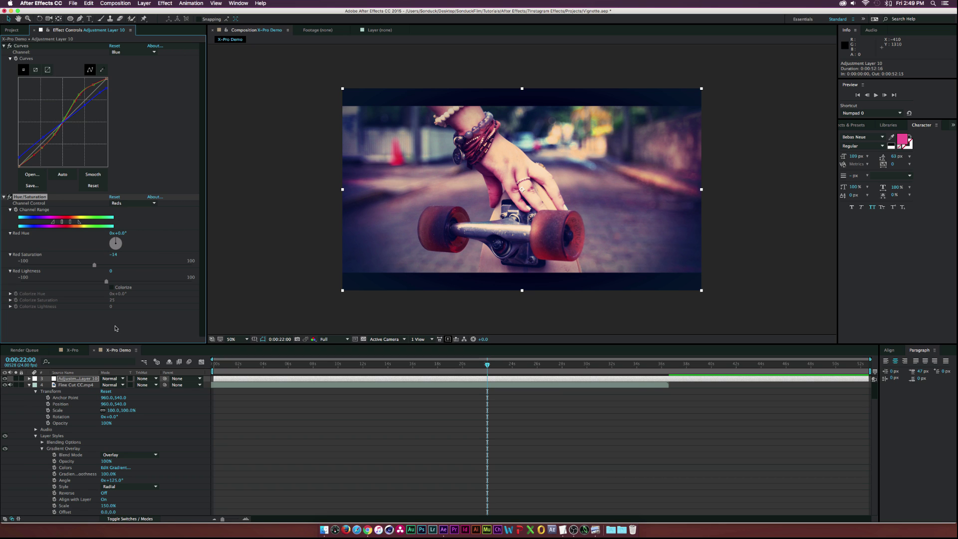
scroll(90, 396, up, 3)
click(75, 386)
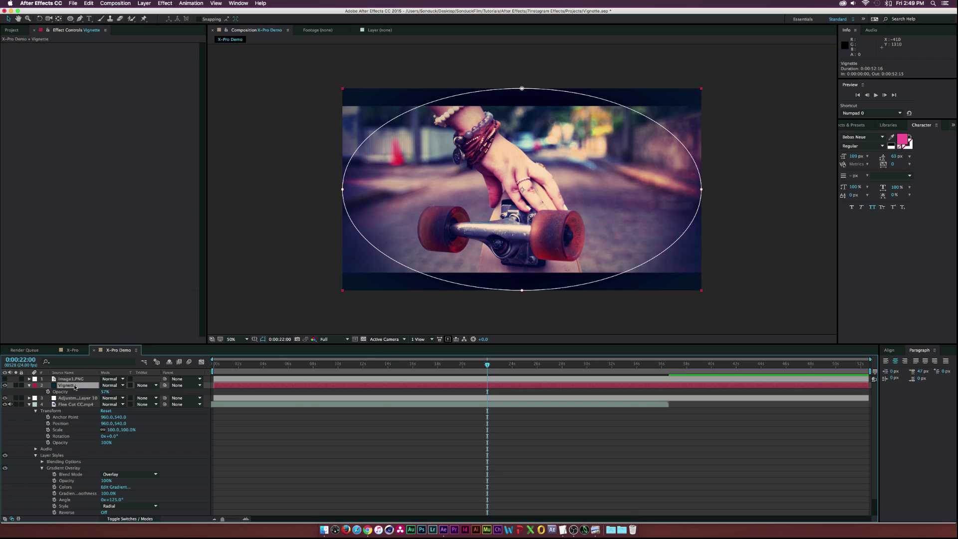